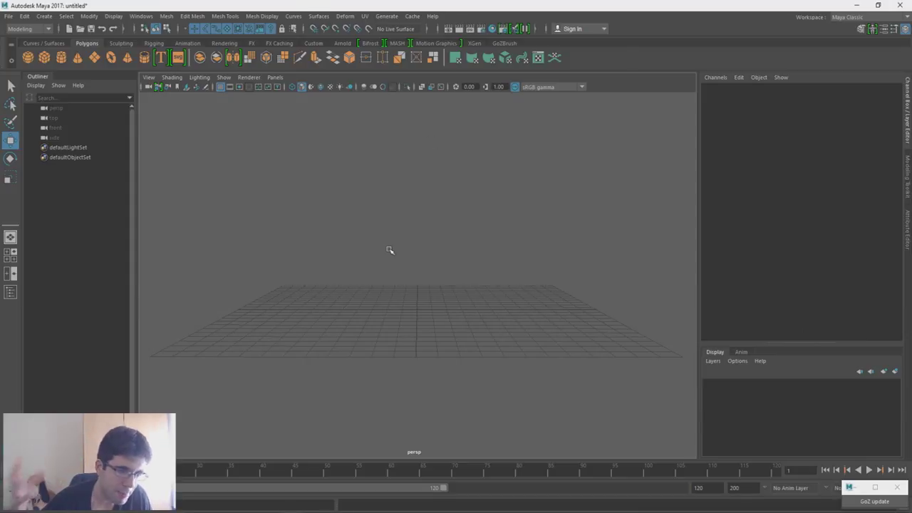
Switch to the photo viewer to examine the LEGO minifigure reference image, and return to the Maya scene
alt+drag(409, 286, 459, 306)
alt+drag(408, 264, 417, 252)
key(alt+Tab)
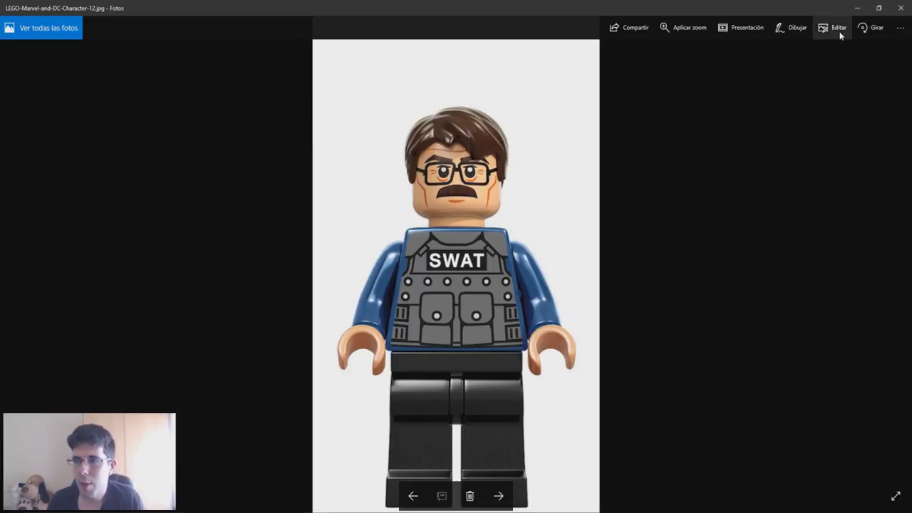
click(294, 511)
click(327, 492)
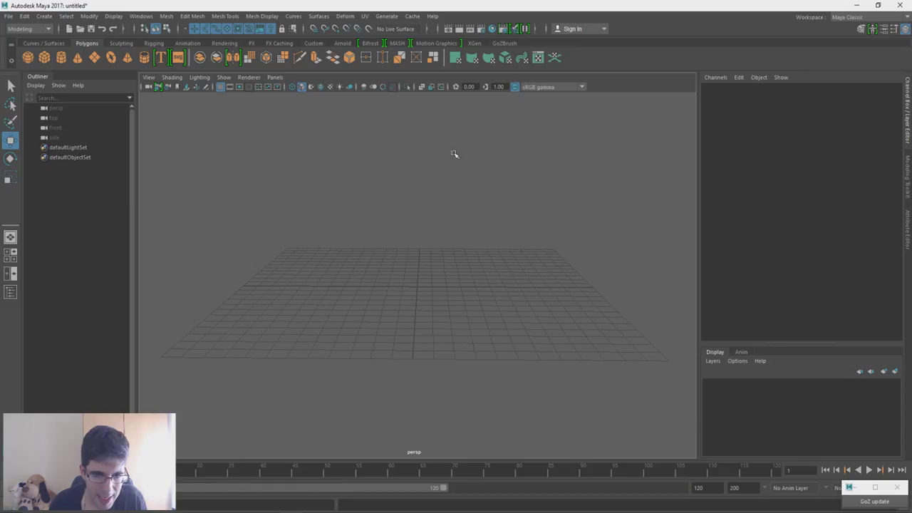
Create a polygon cube at the grid's centre and raise it above the grid to a Translate Y of about 3.218
alt+drag(447, 296, 444, 301)
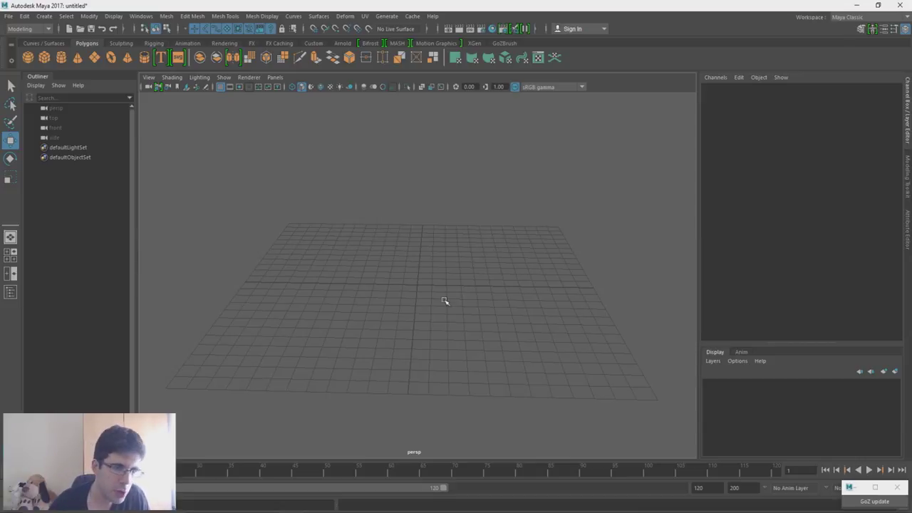
mouse_move(444, 302)
alt+mouse_down()
mouse_move(432, 303)
mouse_move(439, 307)
alt+mouse_up()
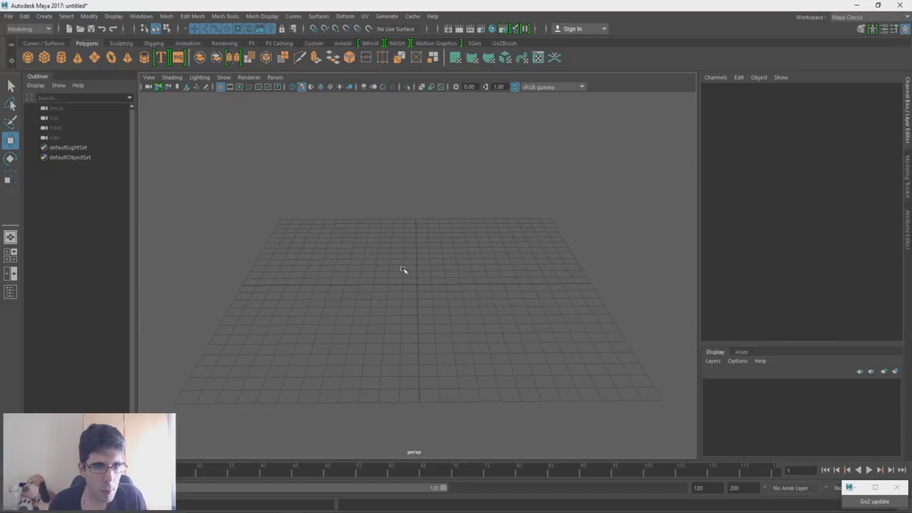
click(44, 57)
key(r)
key(w)
drag(418, 263, 419, 251)
alt+drag(424, 284, 421, 213)
scroll(428, 247, up, 4)
alt+middle_drag(424, 239, 435, 291)
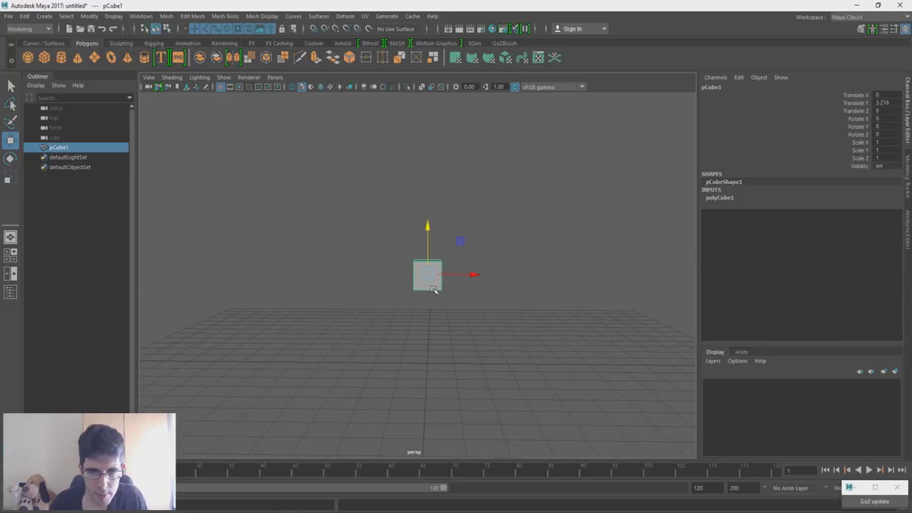
Scale the cube uniformly to about 3.184 and raise it to a Translate Y of about 4.583
key(r)
drag(427, 274, 486, 215)
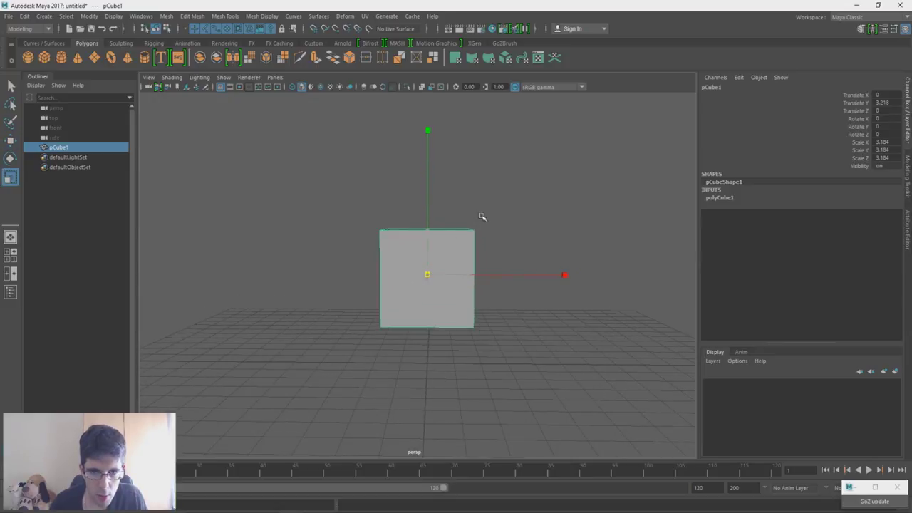
key(w)
drag(427, 244, 427, 200)
scroll(429, 232, down, 2)
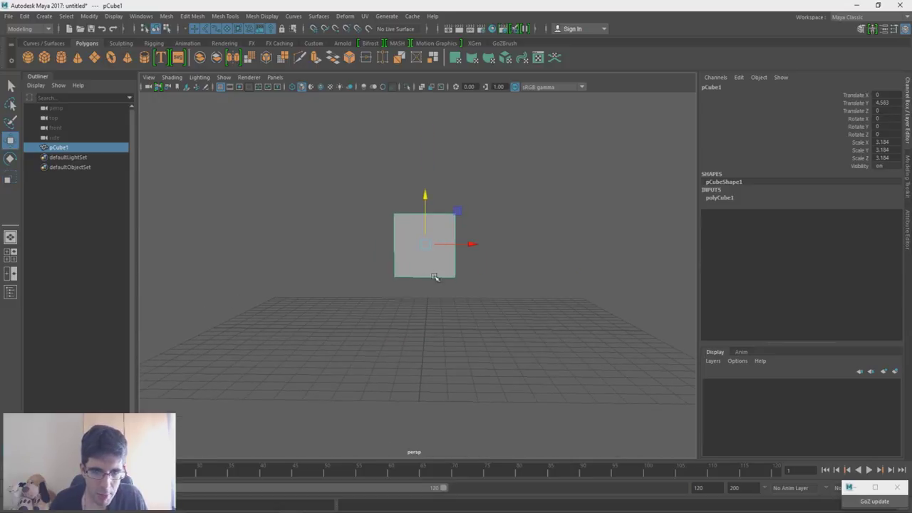
Check the LEGO reference image and try moving the cube upward, undoing the move
key(alt+Tab)
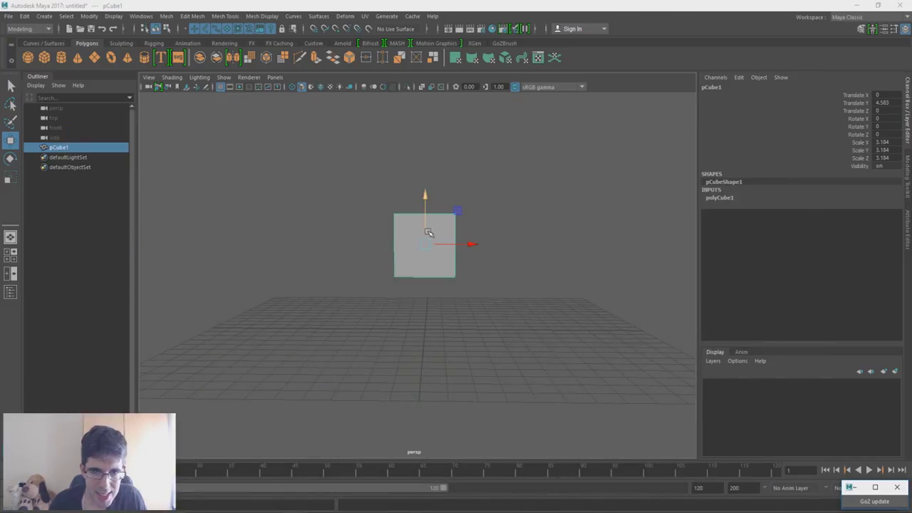
drag(427, 238, 440, 207)
key(ctrl+z)
Duplicate the cube, place the copy directly below at a Translate Y of about 2.173, and stretch it to about 3.92 in Scale Y
alt+drag(564, 226, 562, 252)
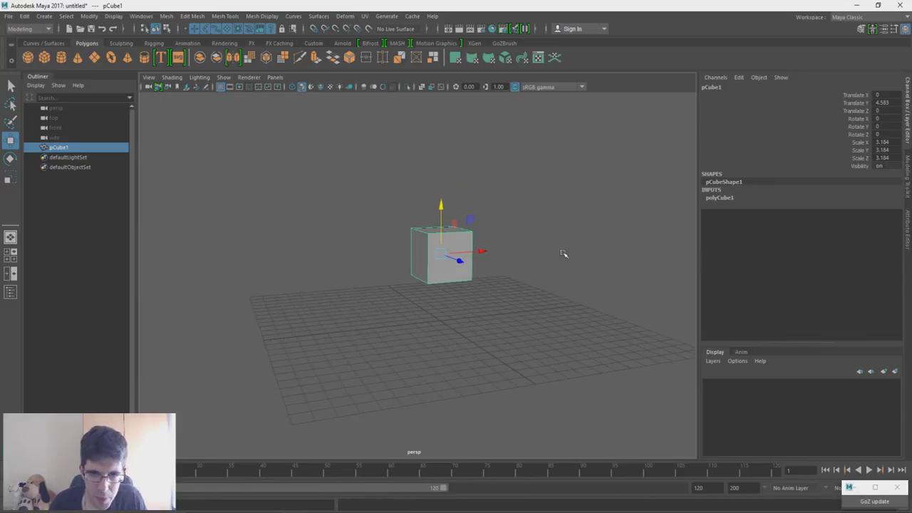
key(ctrl+d)
drag(441, 217, 447, 250)
key(r)
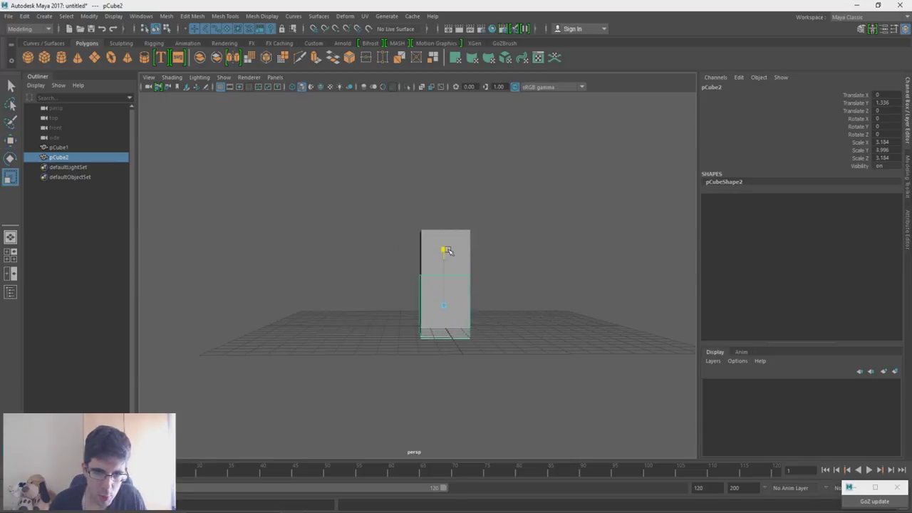
shift+click(445, 249)
key(w)
drag(444, 242, 424, 240)
click(456, 287)
key(r)
key(w)
Select both stacked cubes and thin them in depth to a Scale Z of about 1.414
click(450, 247)
shift+click(442, 287)
alt+drag(502, 277, 450, 283)
key(r)
drag(376, 299, 482, 304)
scroll(456, 281, up, 3)
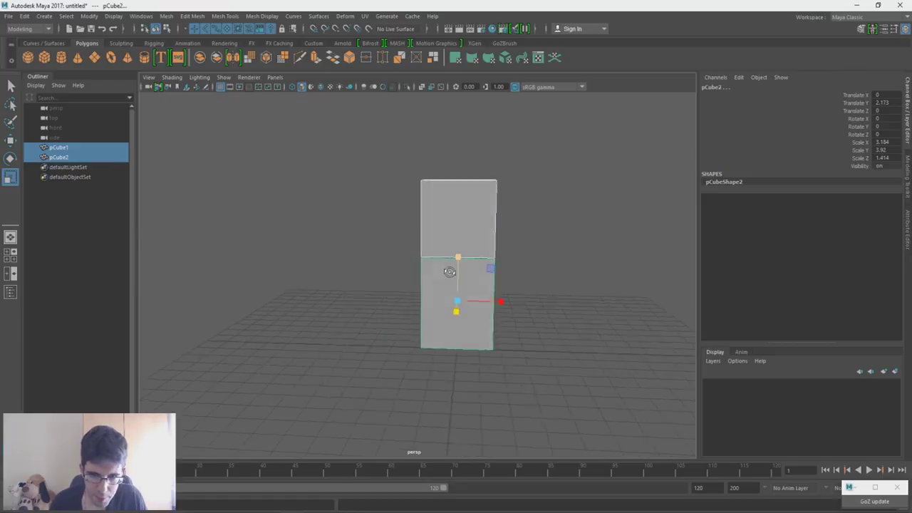
Create a polygon cylinder for the head and raise it above the upper cube to a Translate Y of about 8.695
alt+drag(449, 273, 467, 268)
alt+middle_drag(467, 268, 434, 284)
alt+drag(434, 283, 403, 255)
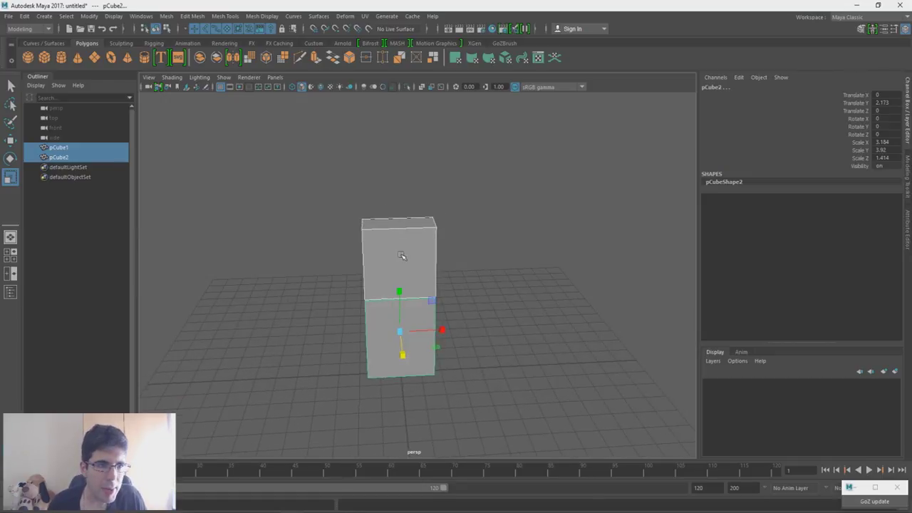
click(61, 59)
key(w)
drag(400, 334, 380, 199)
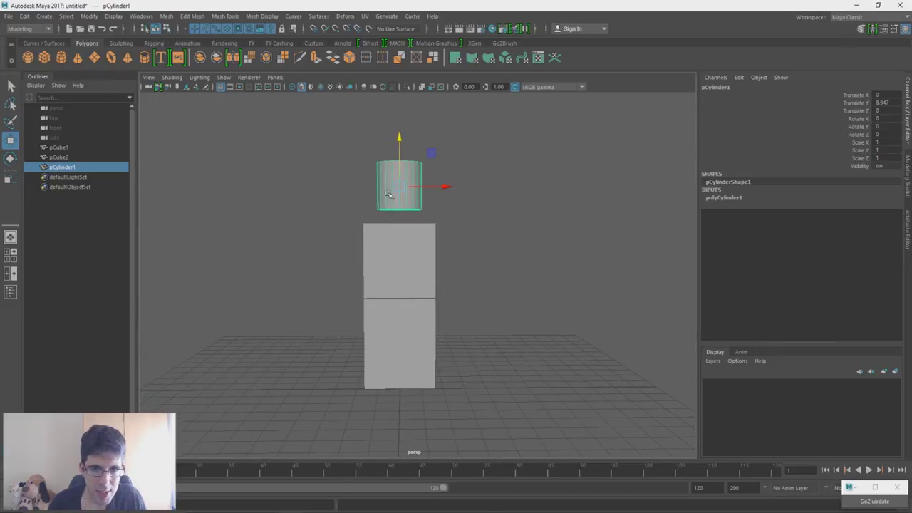
drag(400, 154, 401, 160)
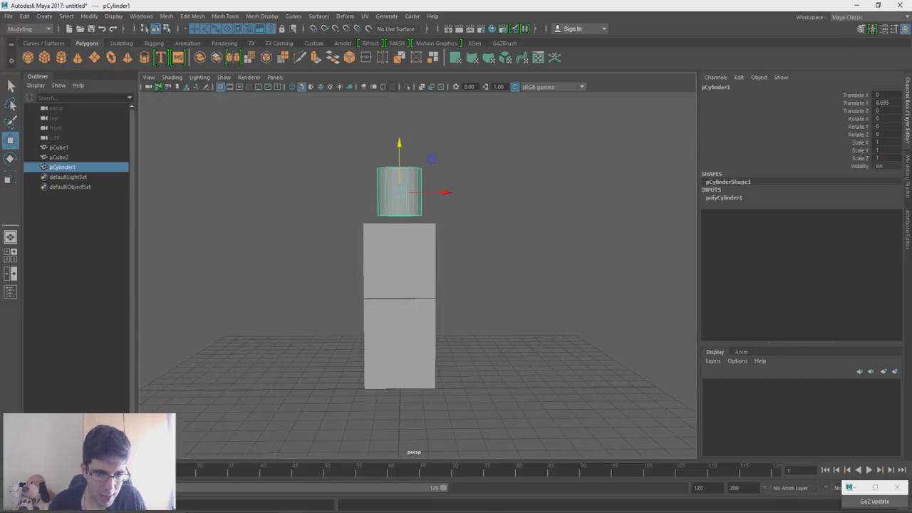
Using the reference image, scale the head cylinder to about 1.131 in X and Z and 1.018 in Y
click(399, 511)
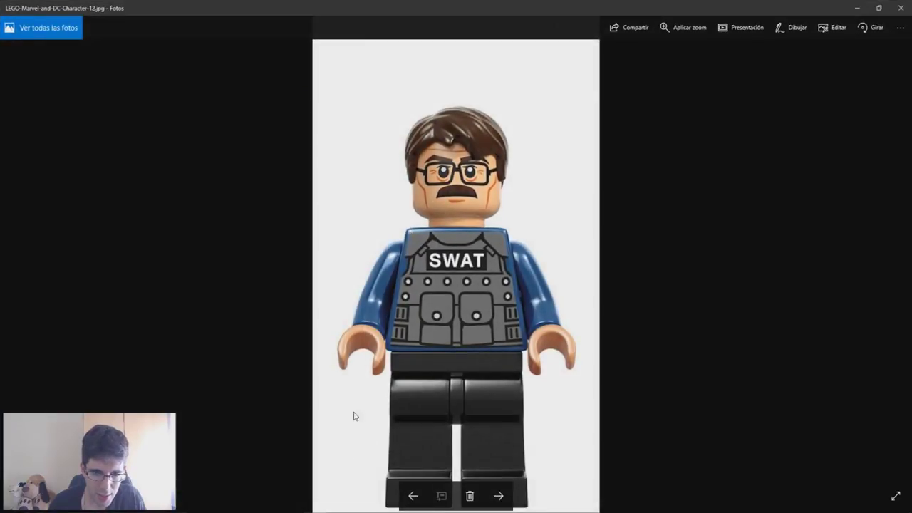
key(alt+Tab)
key(r)
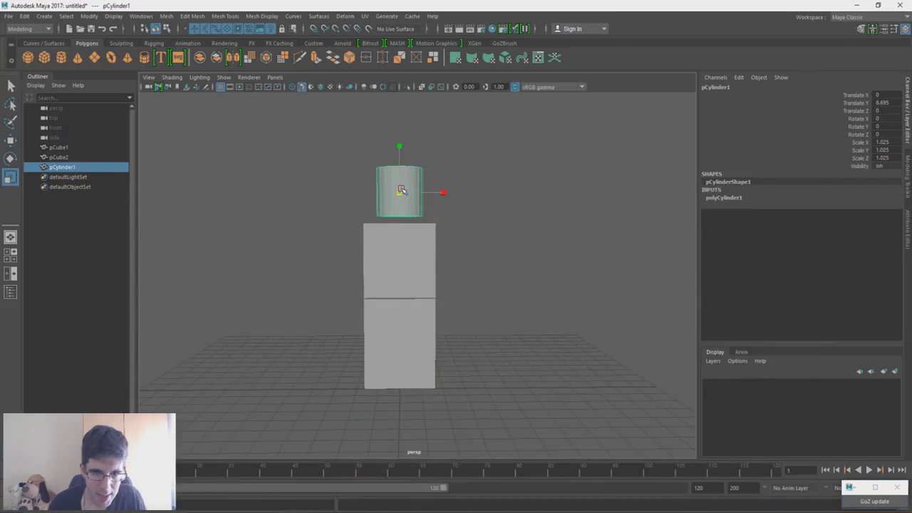
mouse_move(403, 164)
mouse_down()
mouse_move(417, 134)
mouse_move(401, 152)
mouse_up()
drag(399, 196, 414, 238)
drag(396, 191, 418, 259)
alt+drag(401, 369, 413, 322)
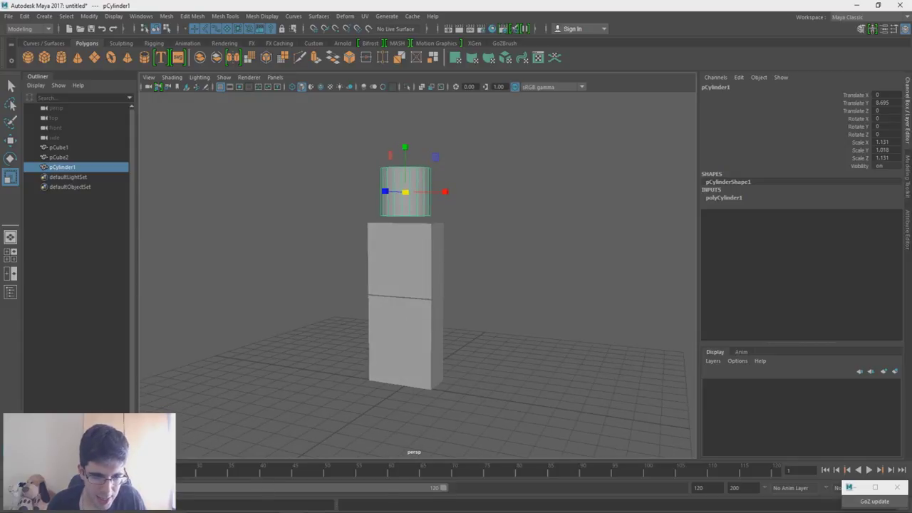
Compare the head cylinder's shape and top cap with the LEGO minifigure reference image
key(alt+Tab)
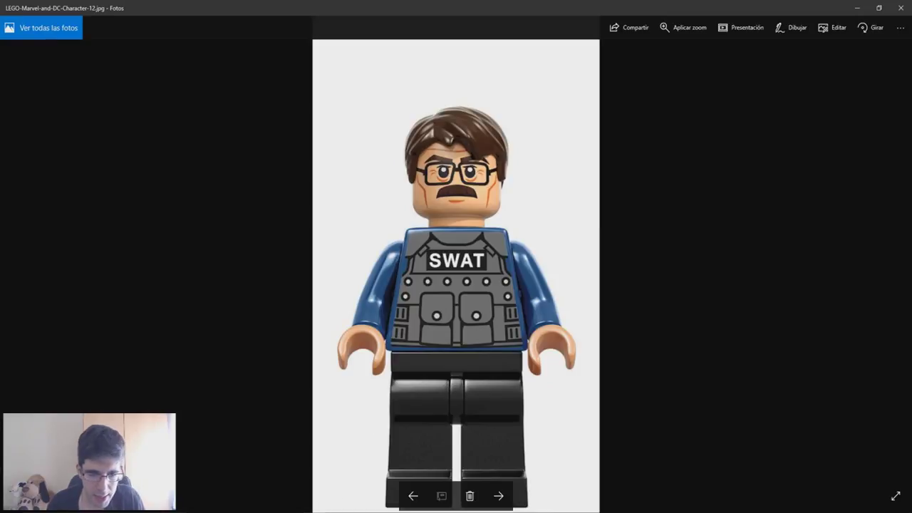
key(alt+Tab)
alt+drag(418, 249, 428, 239)
scroll(420, 220, up, 3)
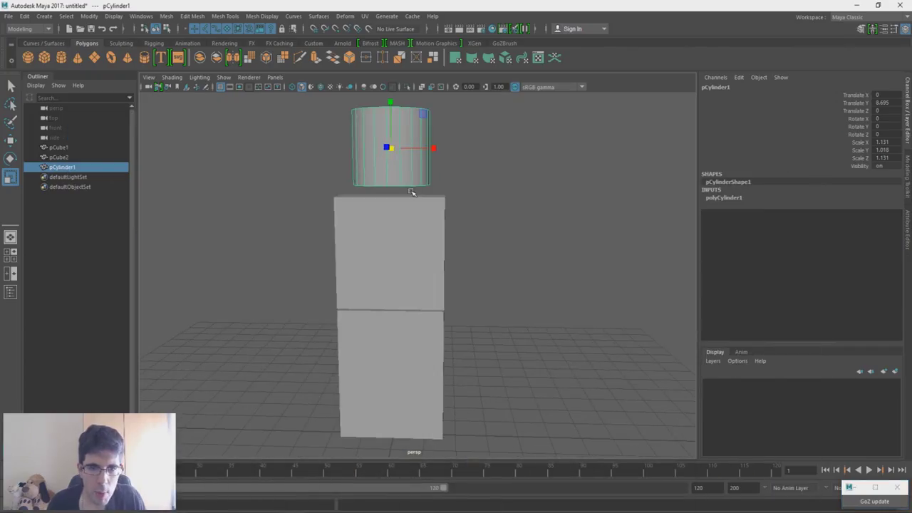
alt+middle_drag(412, 193, 425, 306)
scroll(425, 306, up, 3)
alt+drag(422, 258, 338, 416)
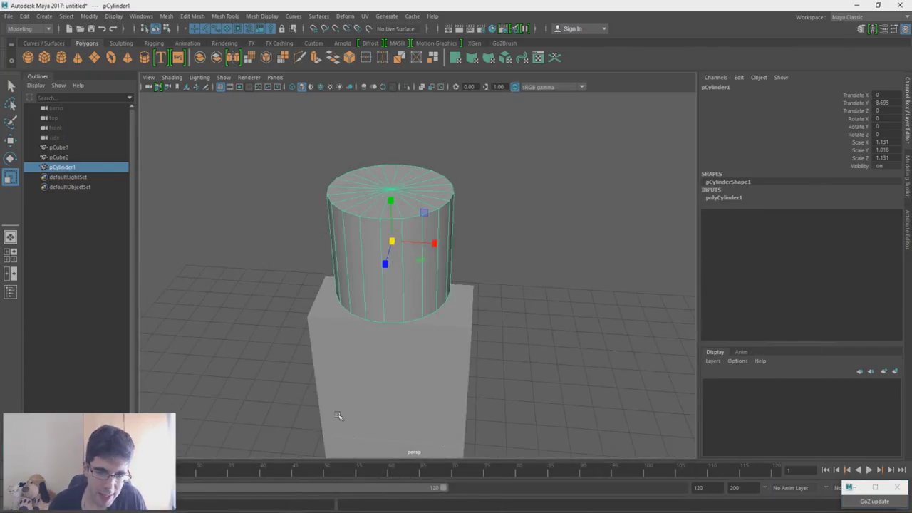
key(alt+Tab)
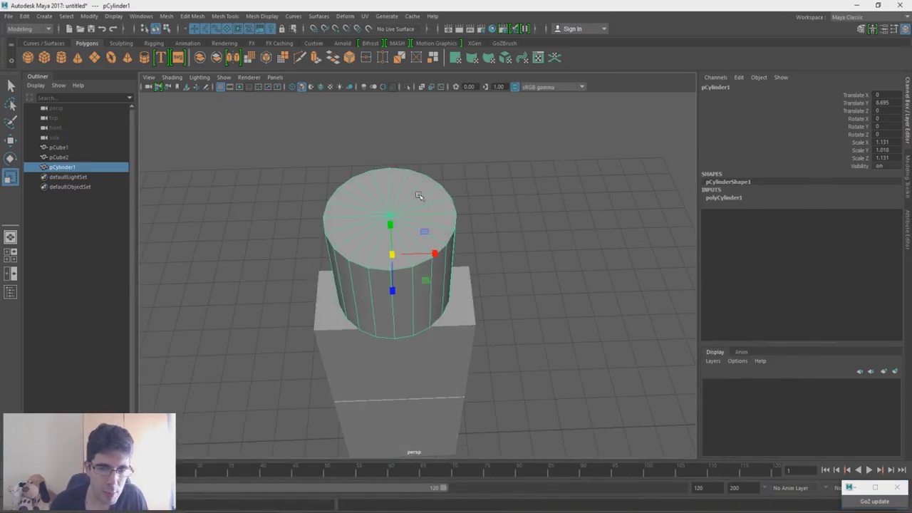
alt+middle_drag(395, 237, 414, 247)
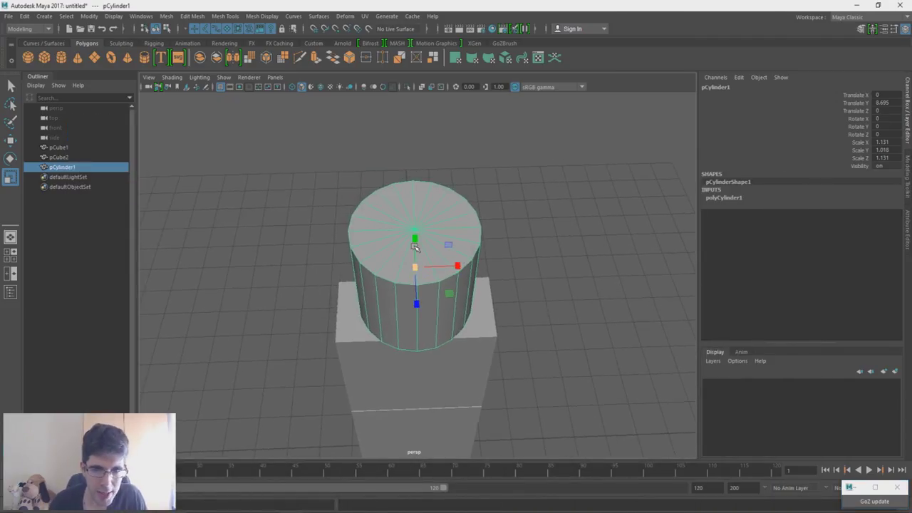
alt+drag(414, 247, 395, 250)
Hide the grid in the perspective viewport
click(220, 86)
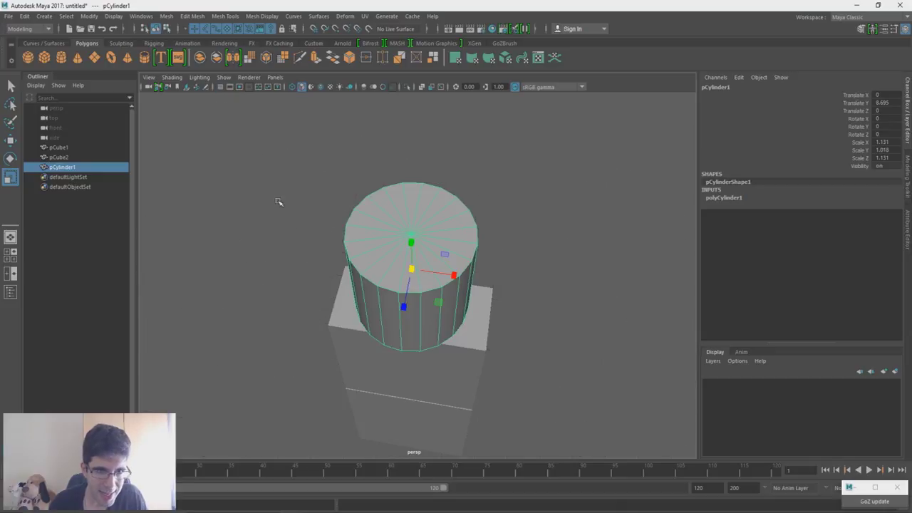
click(220, 87)
click(220, 86)
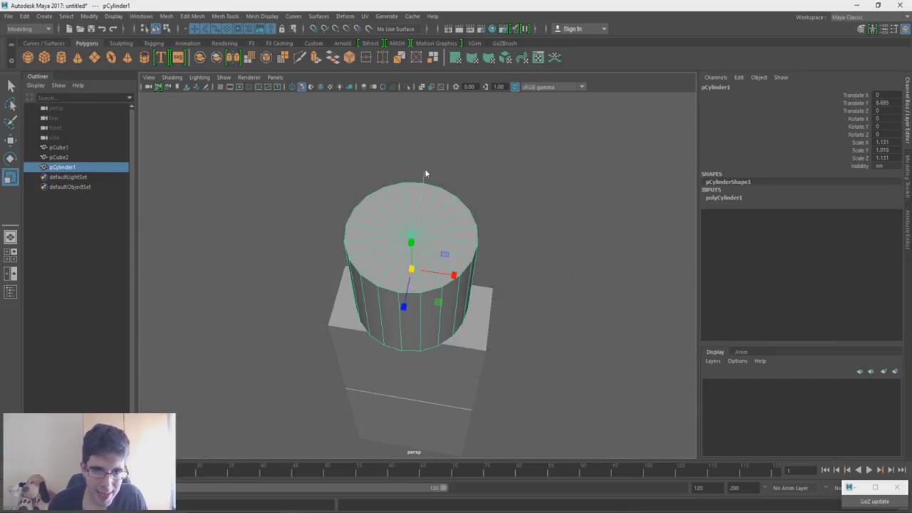
Try to add a horizontal edge loop around the cylinder's side with the Insert Edge Loop tool
right_drag(420, 201, 421, 179)
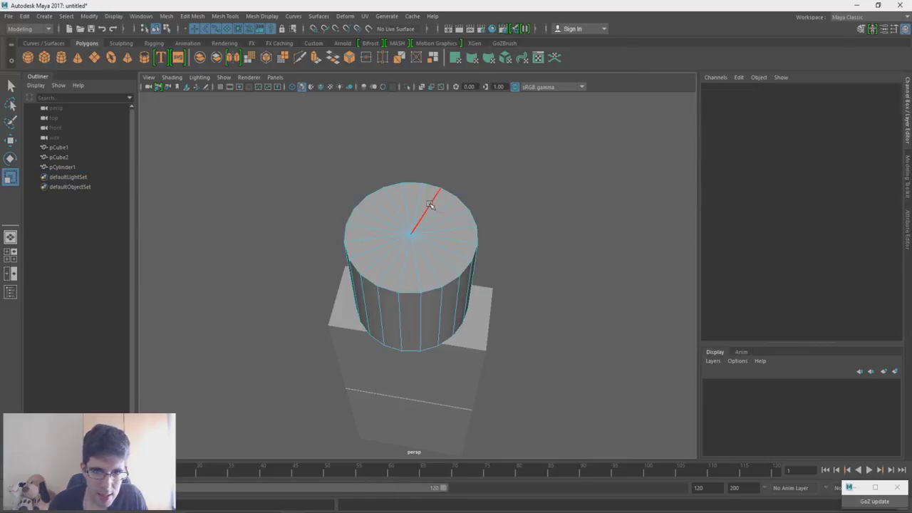
click(430, 203)
right_click(430, 205)
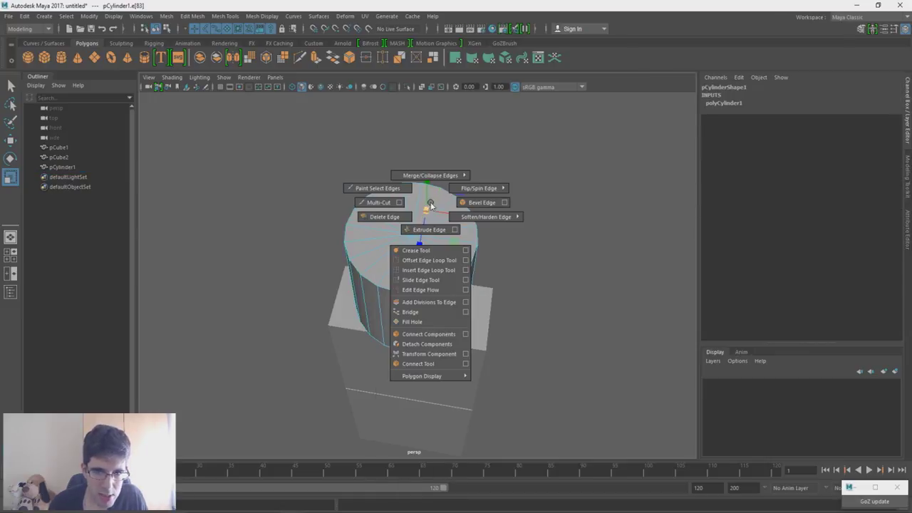
click(435, 271)
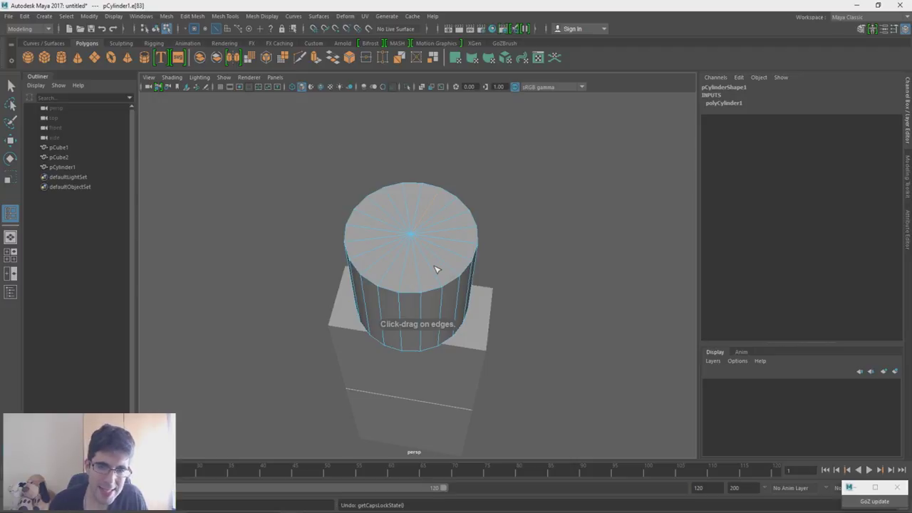
scroll(438, 261, up, 4)
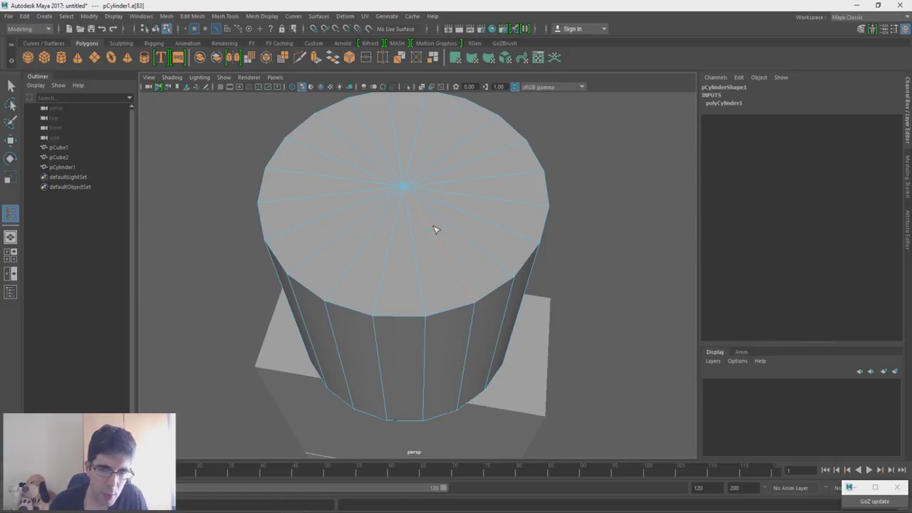
alt+drag(462, 332, 464, 257)
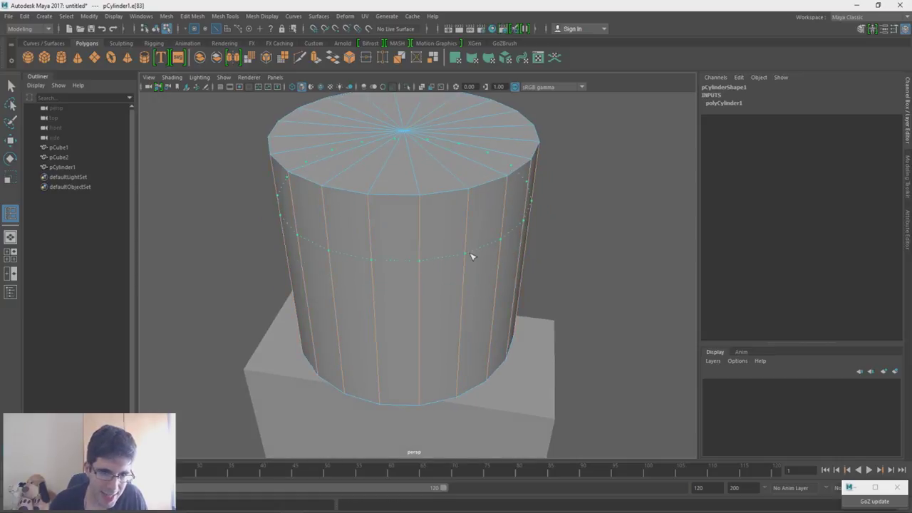
click(471, 257)
Undo the edge loop inserted around the cylinder's side
key(ctrl+z)
key(ctrl+z)
key(ctrl+z)
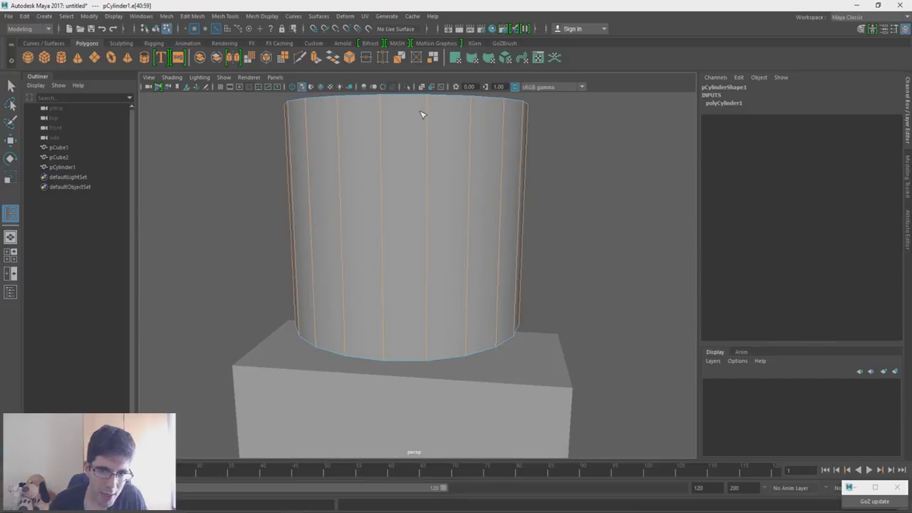
key(ctrl+z)
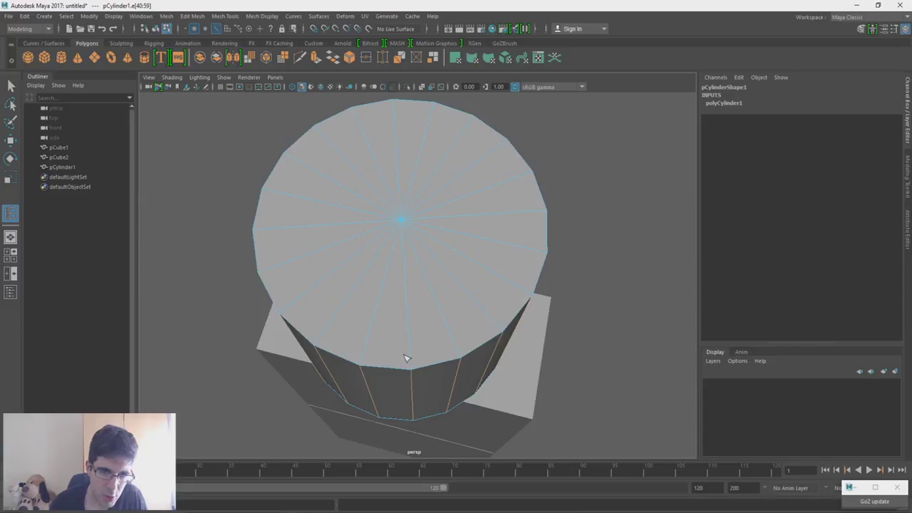
key(ctrl+z)
key(ctrl+z)
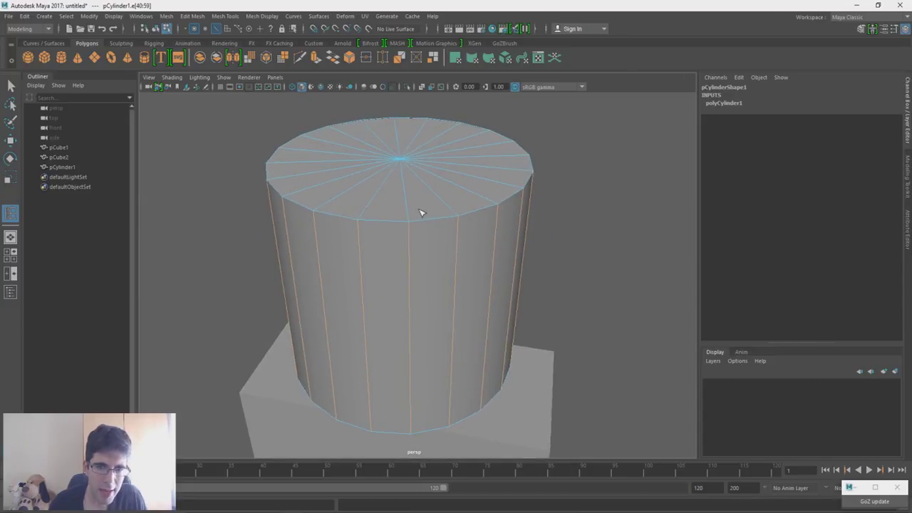
alt+drag(420, 212, 401, 178)
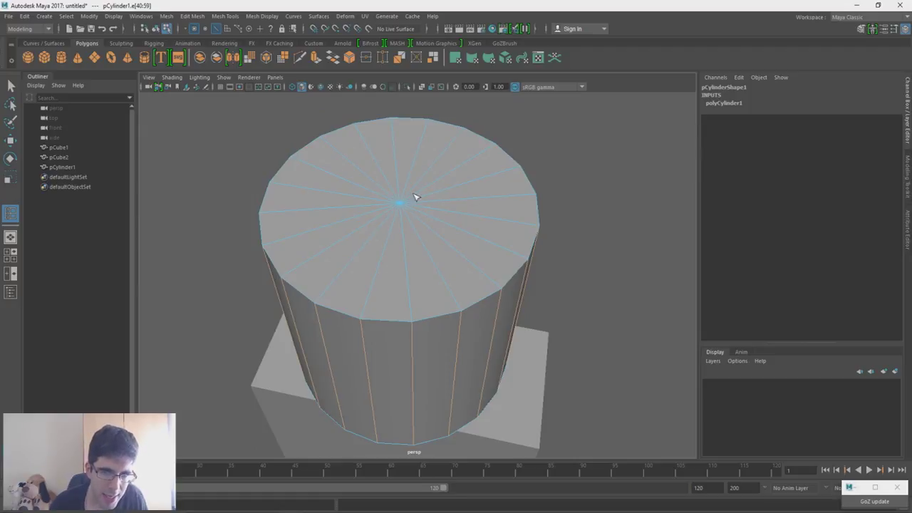
alt+drag(475, 199, 479, 216)
alt+middle_drag(521, 263, 533, 213)
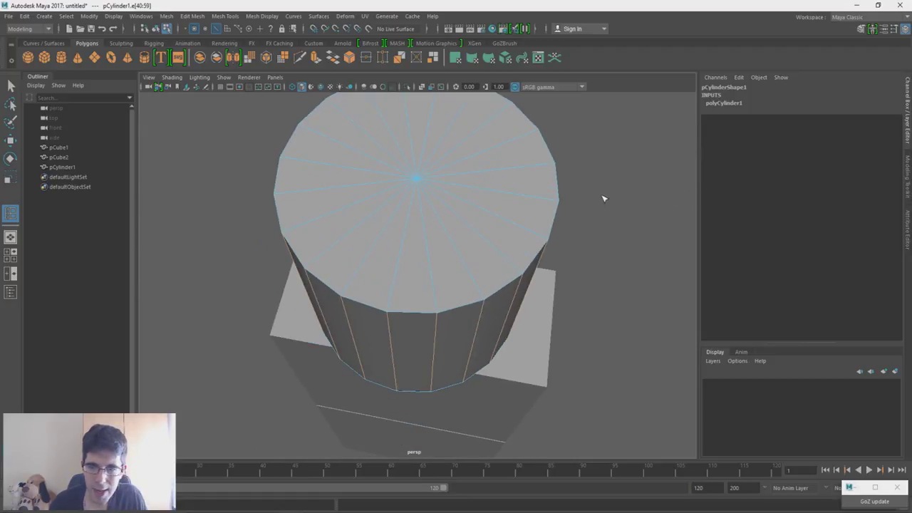
shift+right_drag(595, 188, 595, 158)
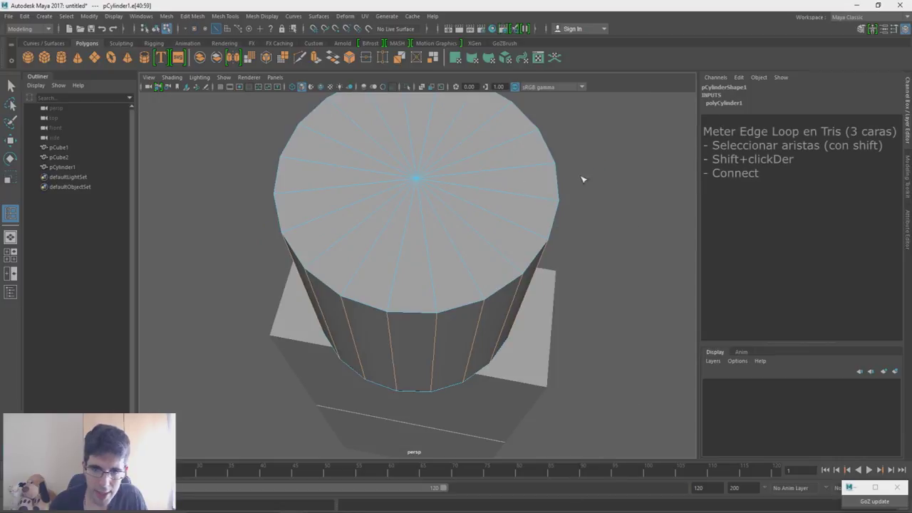
Select all the radial edges of the cylinder's top cap and connect them into a concentric edge ring
click(476, 199)
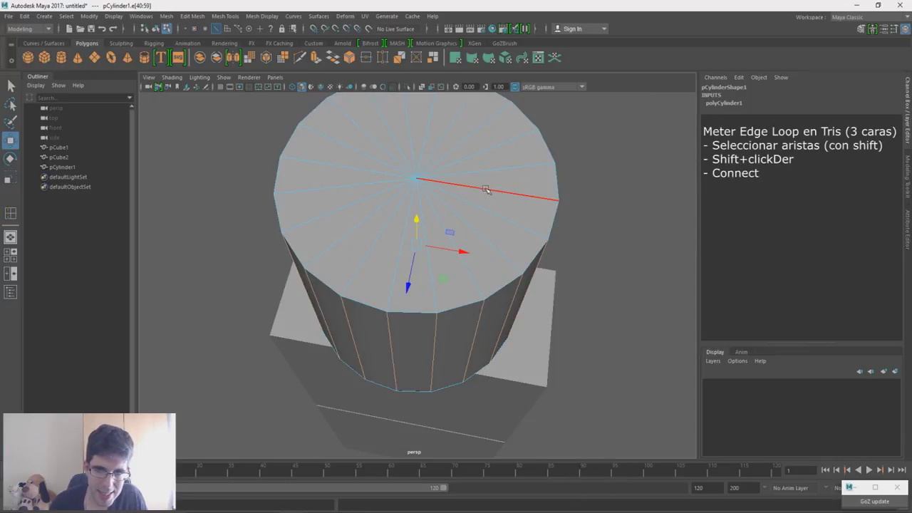
shift+click(532, 231)
shift+click(504, 259)
shift+click(473, 282)
shift+double_click(430, 258)
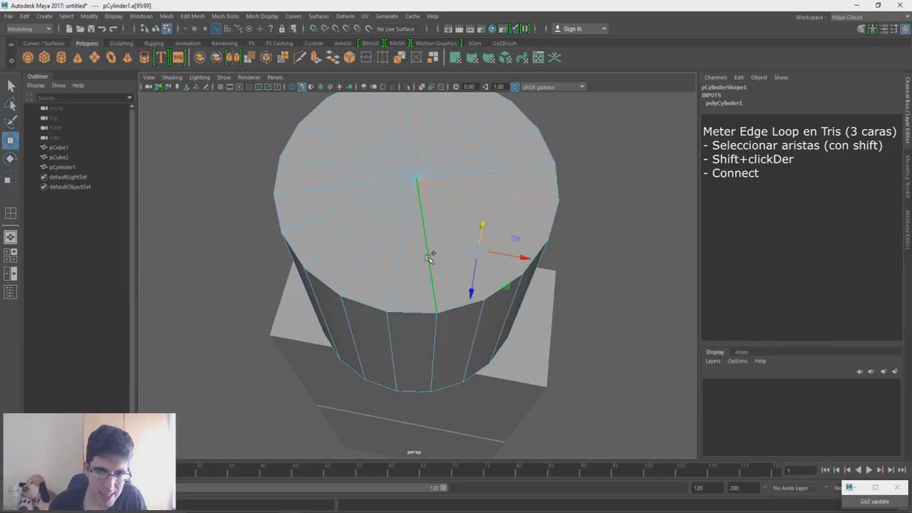
shift+click(399, 254)
shift+click(400, 254)
shift+click(375, 245)
shift+click(361, 223)
shift+click(351, 206)
shift+click(349, 186)
mouse_move(353, 174)
shift+mouse_down()
mouse_move(360, 149)
mouse_move(404, 128)
mouse_move(470, 126)
mouse_move(509, 163)
shift+mouse_up()
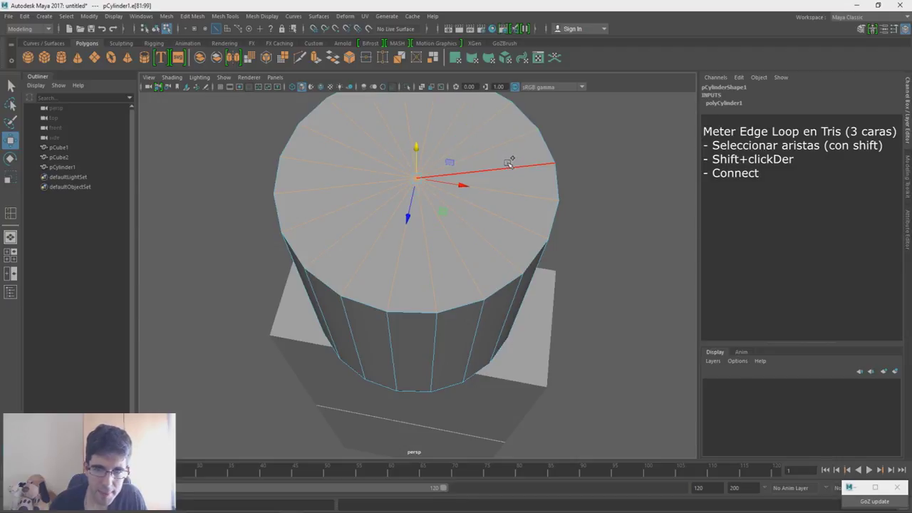
shift+right_drag(517, 166, 509, 299)
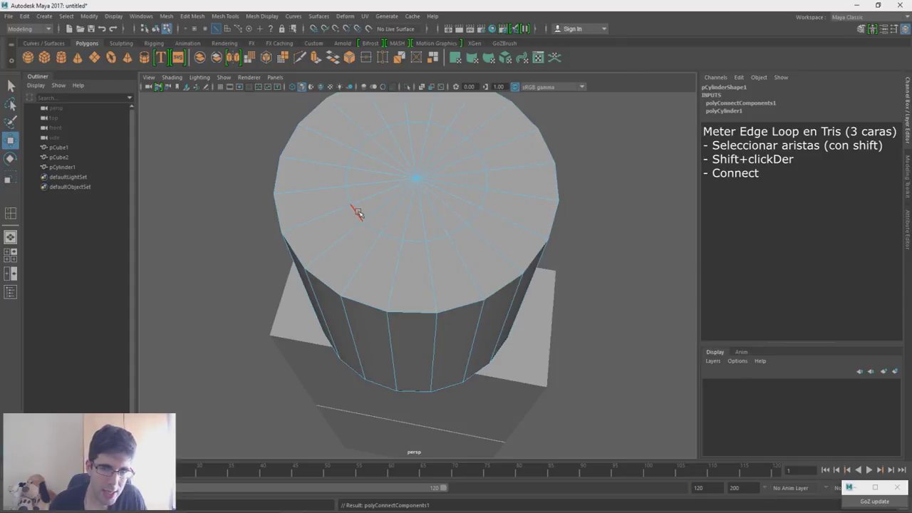
Select the new edge ring on the cylinder's top cap and scale it uniformly outward to widen it
alt+drag(349, 158, 404, 176)
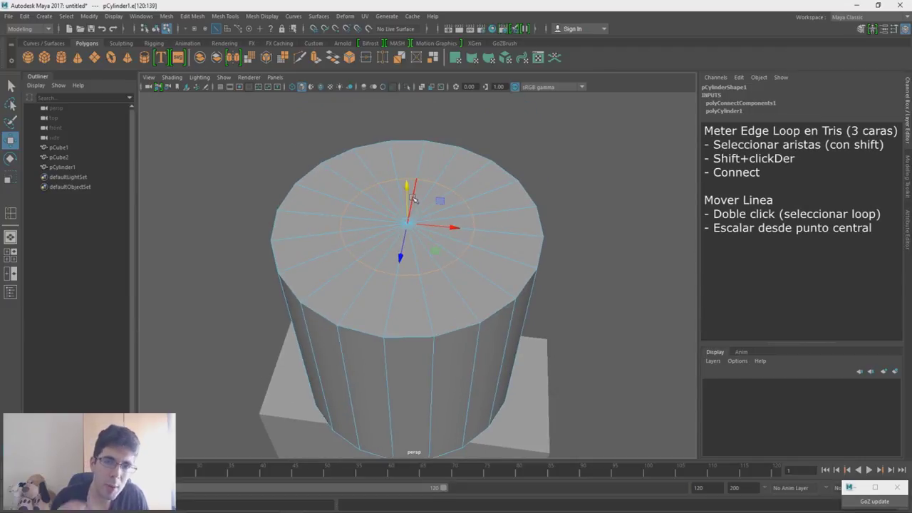
key(r)
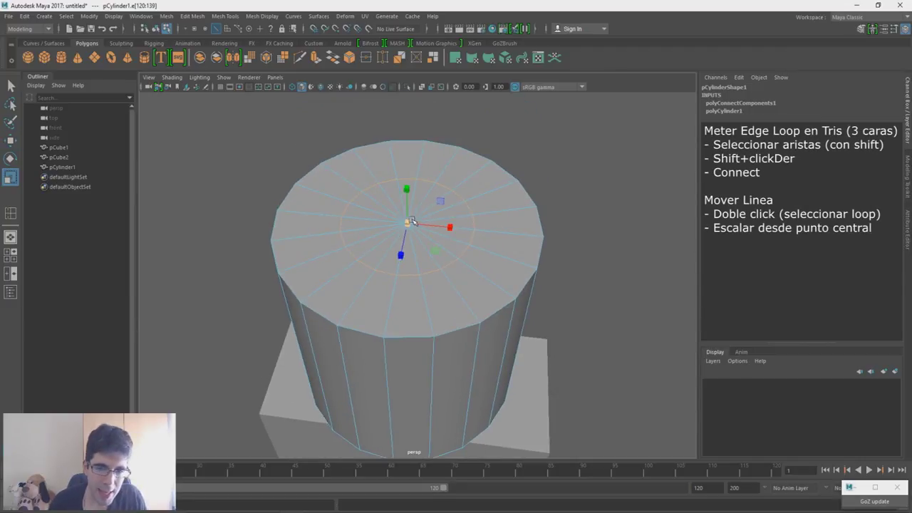
drag(406, 224, 415, 222)
drag(437, 181, 362, 229)
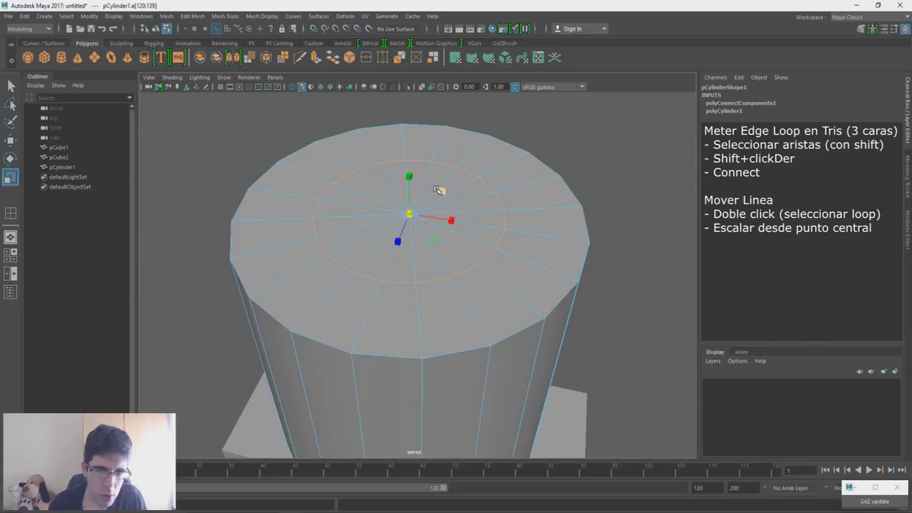
Extrude all the triangular faces inside the top cap's inner ring upward to form the head's stud
right_drag(541, 125, 540, 147)
click(356, 203)
shift+click(331, 226)
shift+click(334, 240)
shift+click(352, 258)
shift+click(375, 268)
shift+click(402, 273)
shift+click(433, 268)
shift+click(448, 256)
shift+click(458, 243)
shift+click(470, 228)
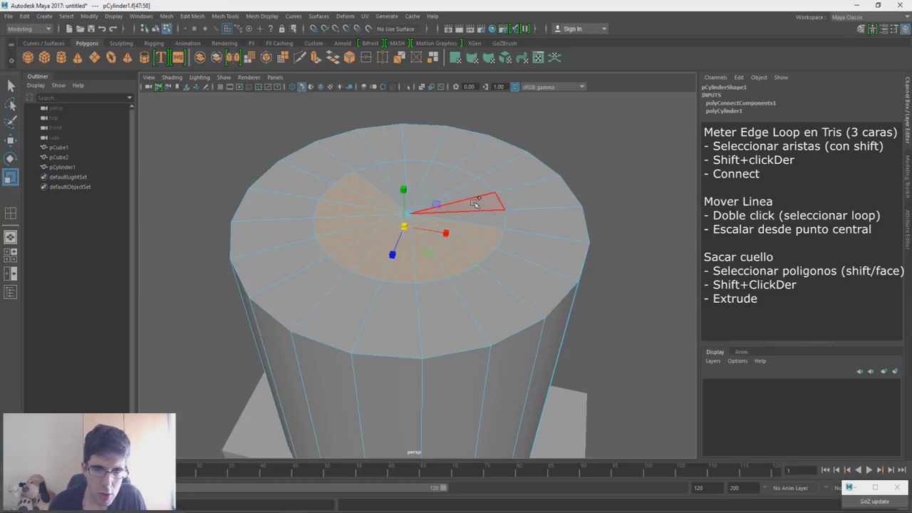
shift+click(475, 203)
shift+click(456, 187)
shift+click(435, 177)
shift+click(420, 172)
shift+click(406, 169)
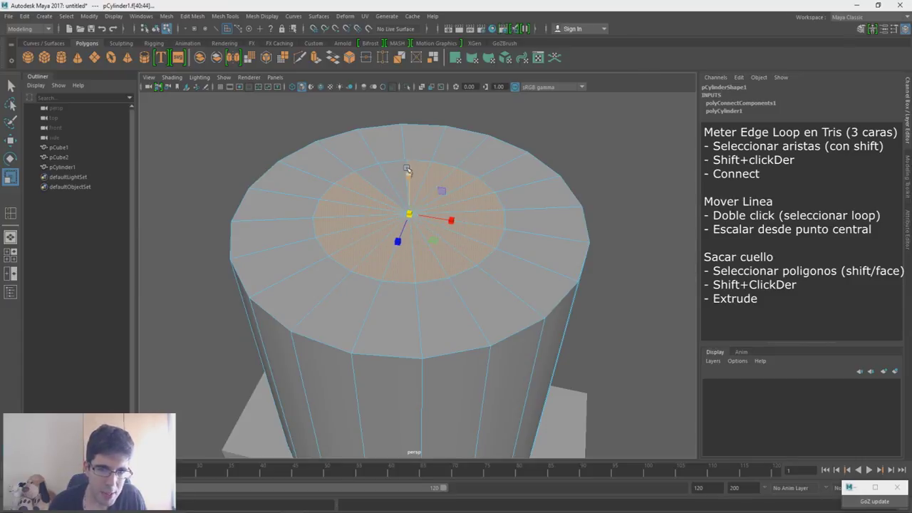
shift+click(395, 171)
shift+click(369, 174)
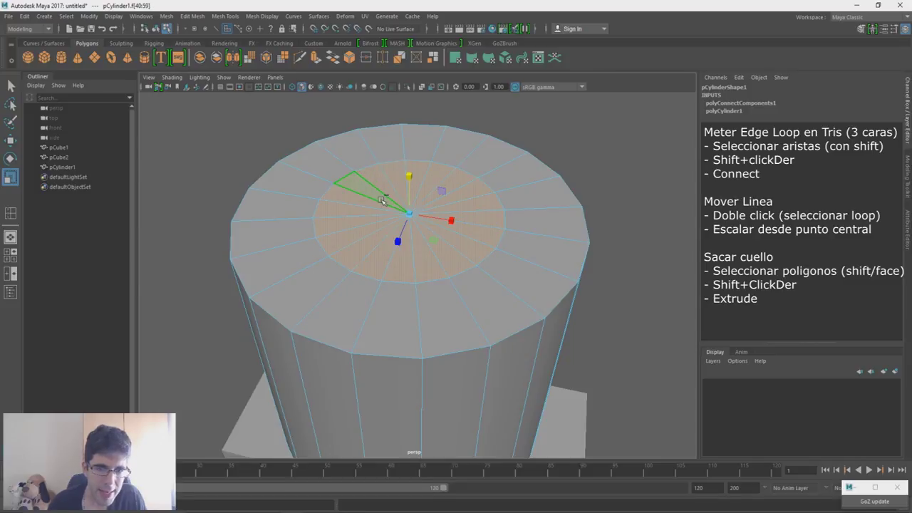
shift+right_drag(382, 201, 387, 229)
drag(414, 186, 414, 134)
Lower the extruded top faces slightly to shorten the stud on the head
alt+drag(415, 214, 417, 142)
scroll(416, 165, down, 5)
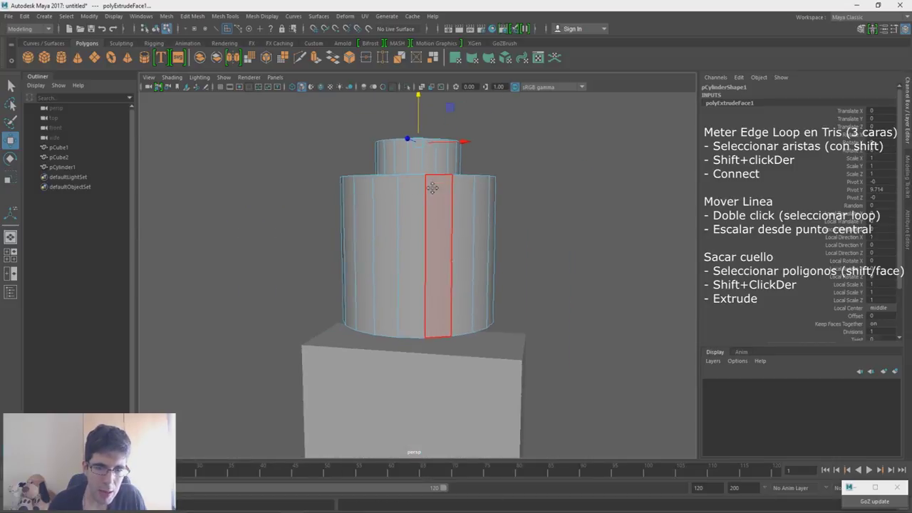
scroll(435, 187, down, 2)
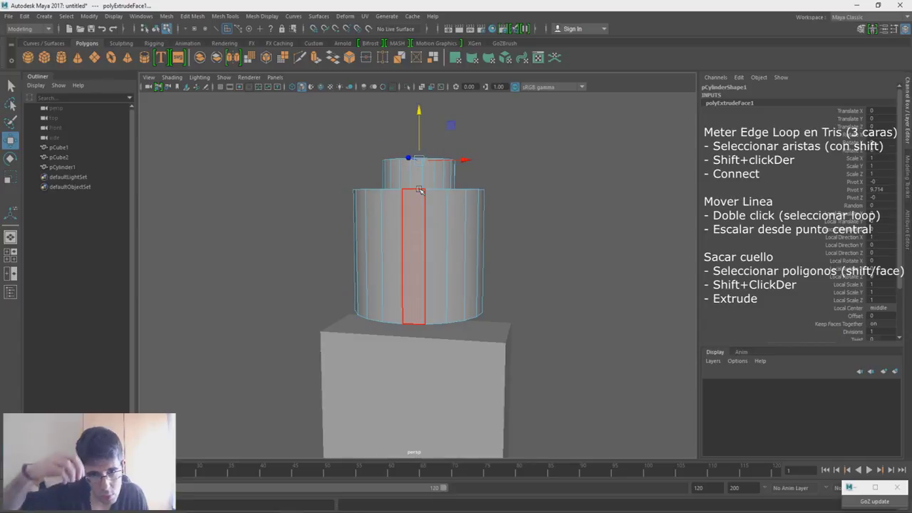
drag(418, 135, 416, 140)
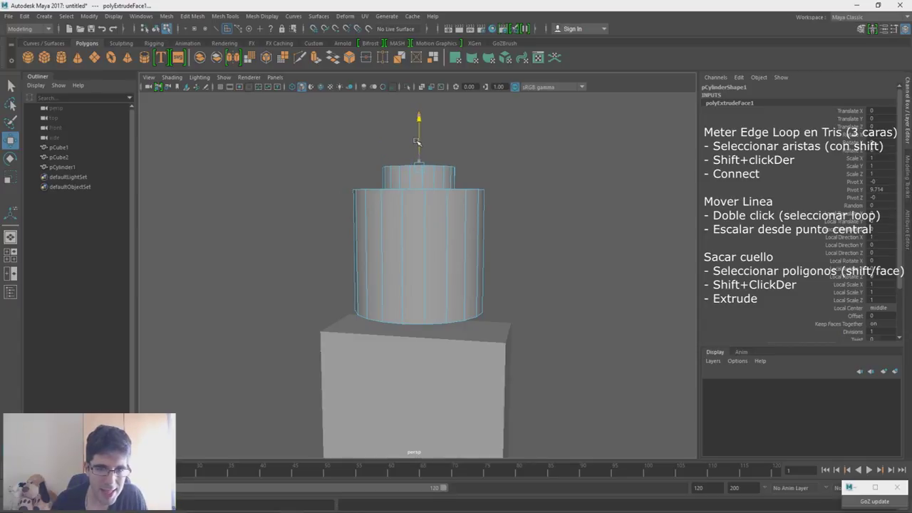
Return the head cylinder to object mode and isolate it in the perspective viewport
alt+drag(476, 213, 498, 168)
right_drag(499, 171, 533, 157)
middle_drag(425, 256, 431, 227)
click(300, 87)
click(299, 87)
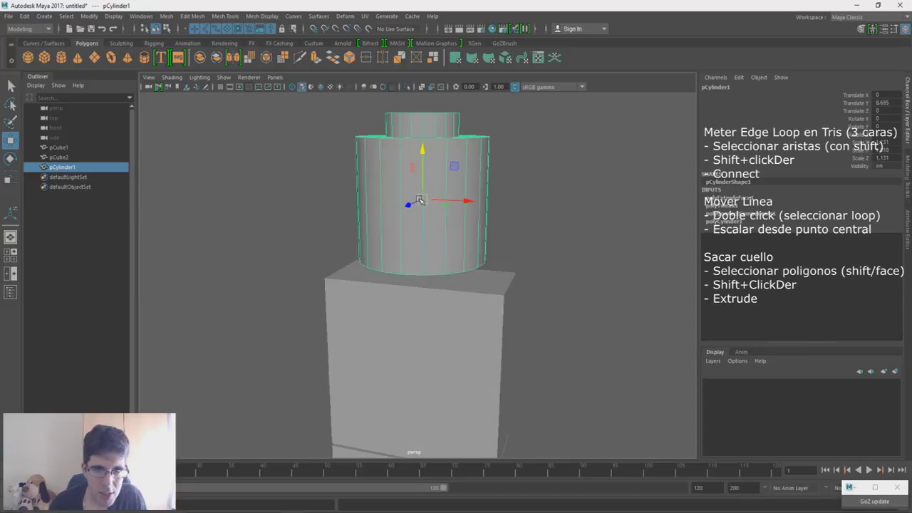
click(407, 89)
alt+drag(403, 236, 423, 227)
click(407, 86)
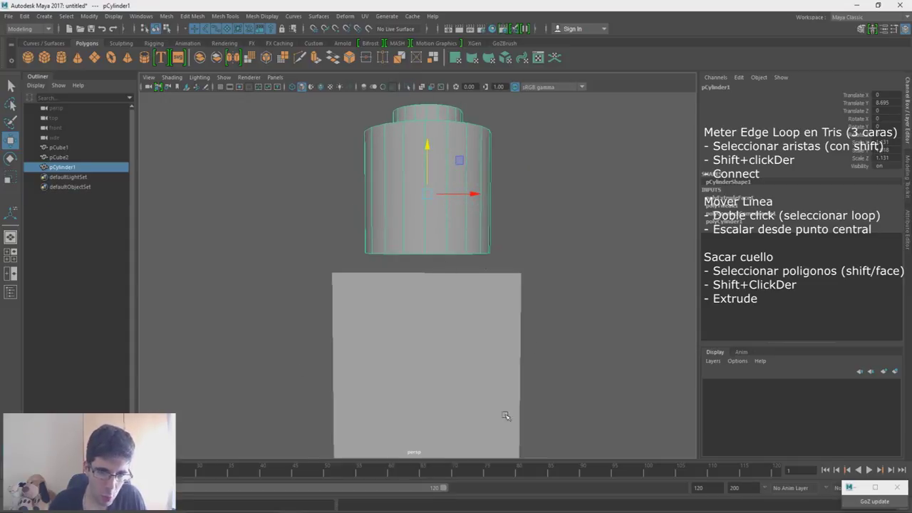
click(407, 88)
Select all the radial edges of the cylinder's bottom cap and join them with Connect Components into a concentric ring
alt+drag(456, 242, 463, 198)
alt+right_drag(463, 198, 466, 331)
alt+drag(467, 197, 407, 246)
right_drag(407, 247, 516, 180)
click(409, 201)
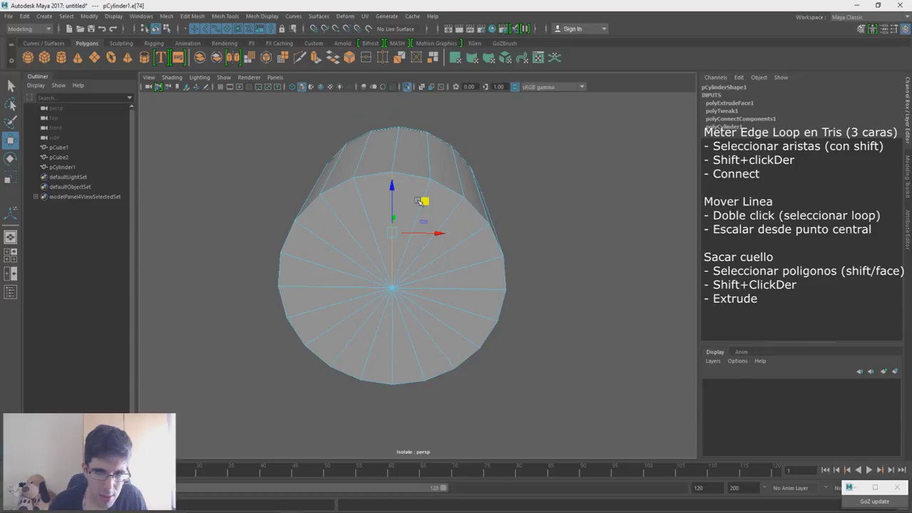
shift+click(448, 217)
shift+click(453, 248)
shift+click(450, 272)
shift+click(447, 289)
shift+click(445, 304)
shift+click(440, 320)
shift+click(425, 331)
shift+click(410, 337)
shift+click(392, 341)
shift+click(375, 342)
shift+click(354, 335)
shift+click(346, 317)
shift+click(335, 302)
shift+click(334, 285)
shift+click(333, 268)
shift+click(342, 249)
shift+click(352, 234)
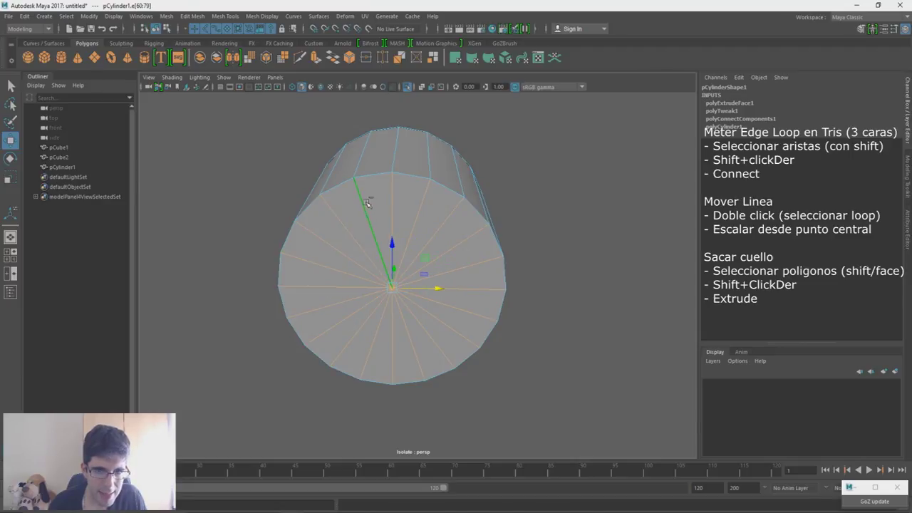
shift+right_click(367, 203)
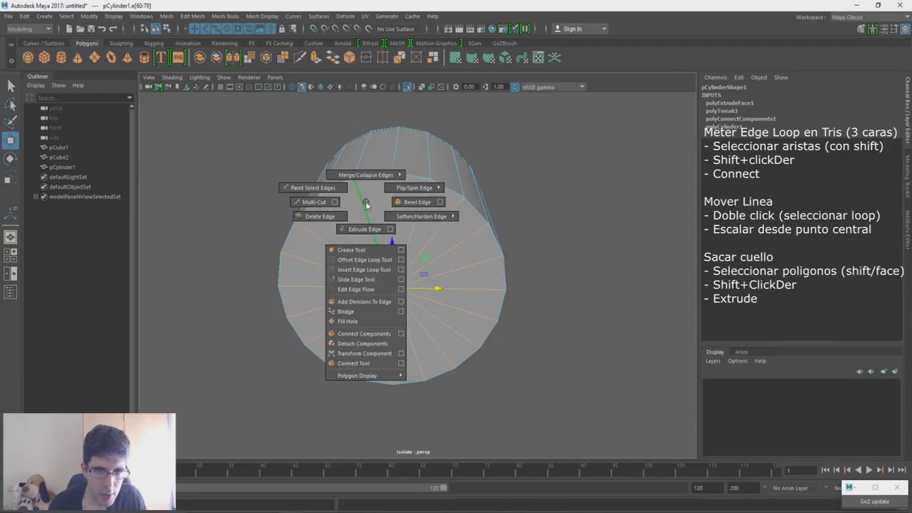
click(358, 338)
Select the new edge ring on the bottom cap and scale it uniformly outward
double_click(371, 245)
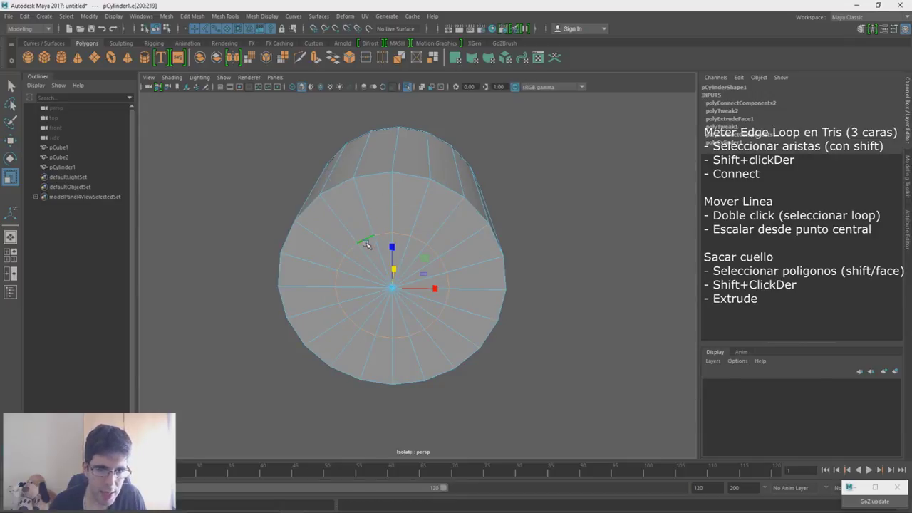
drag(392, 289, 420, 262)
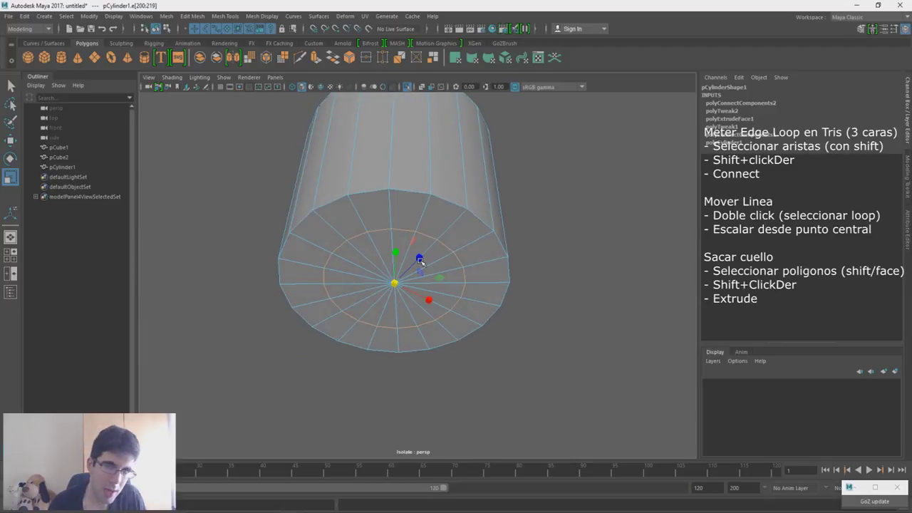
alt+drag(345, 260, 354, 220)
Extrude all the faces inside the bottom cap's inner ring downward to form the neck
right_drag(578, 164, 579, 190)
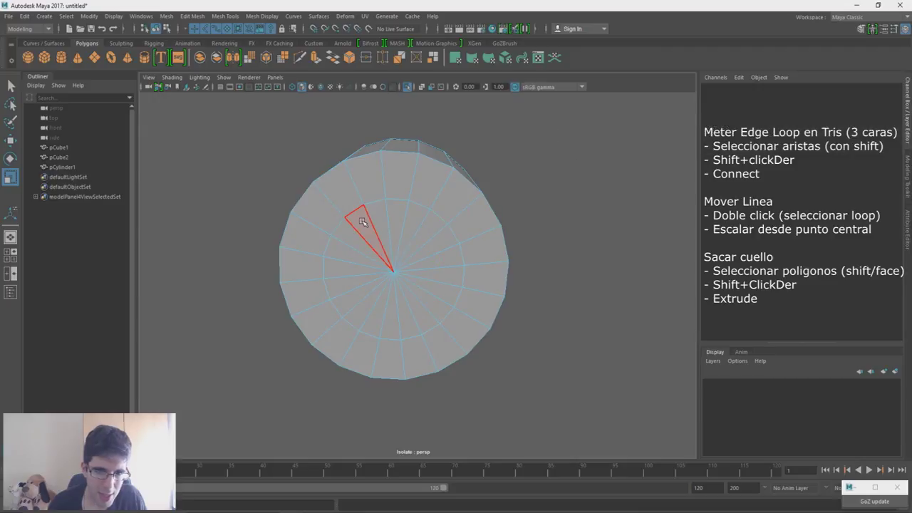
click(362, 221)
shift+click(351, 232)
shift+click(345, 249)
mouse_move(343, 264)
mouse_down()
mouse_move(352, 299)
mouse_move(374, 313)
mouse_move(419, 317)
mouse_move(447, 241)
mouse_move(456, 271)
mouse_move(433, 215)
mouse_move(404, 211)
mouse_move(381, 216)
mouse_move(380, 247)
mouse_up()
shift+right_drag(383, 245, 381, 275)
drag(395, 255, 395, 322)
Check the head and its neck against the torso cube and the LEGO minifigure reference image
scroll(407, 252, down, 3)
mouse_move(406, 252)
alt+mouse_down()
mouse_move(401, 222)
mouse_move(410, 270)
alt+mouse_up()
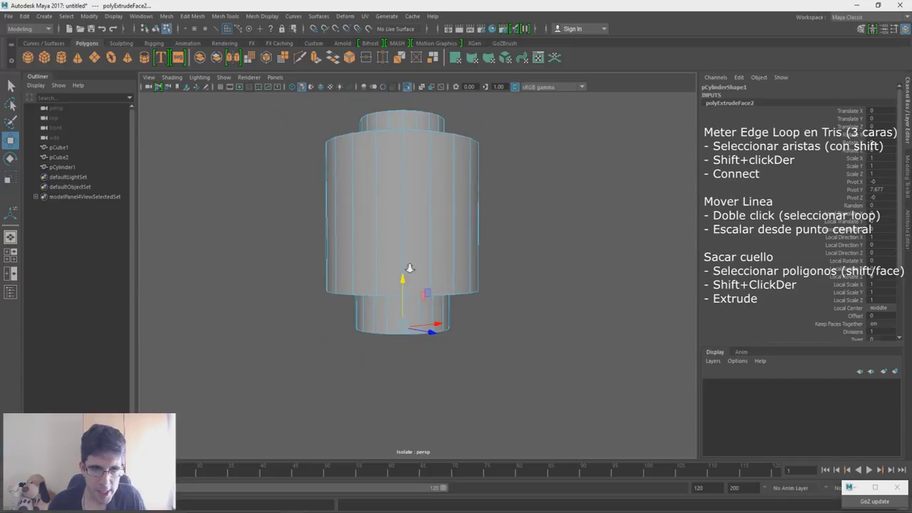
alt+right_drag(410, 270, 405, 233)
key(ctrl+1)
key(ctrl+1)
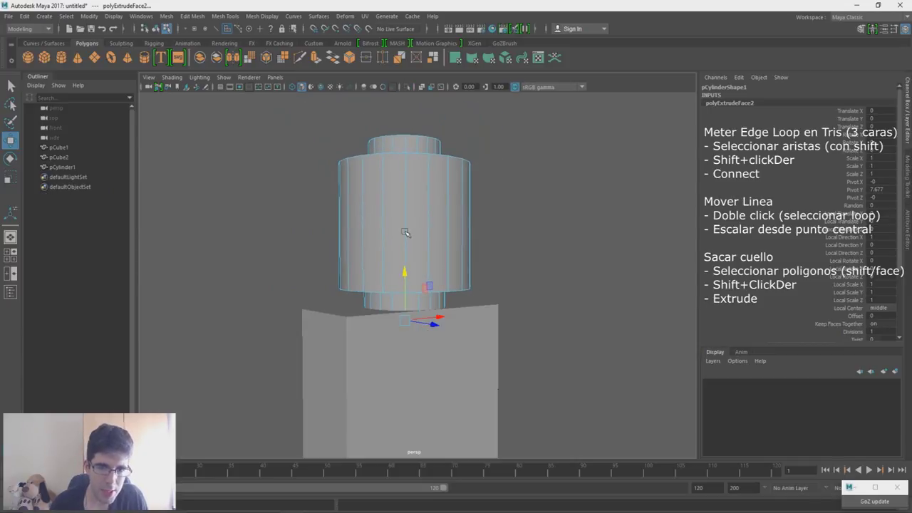
key(ctrl+1)
alt+drag(464, 265, 521, 223)
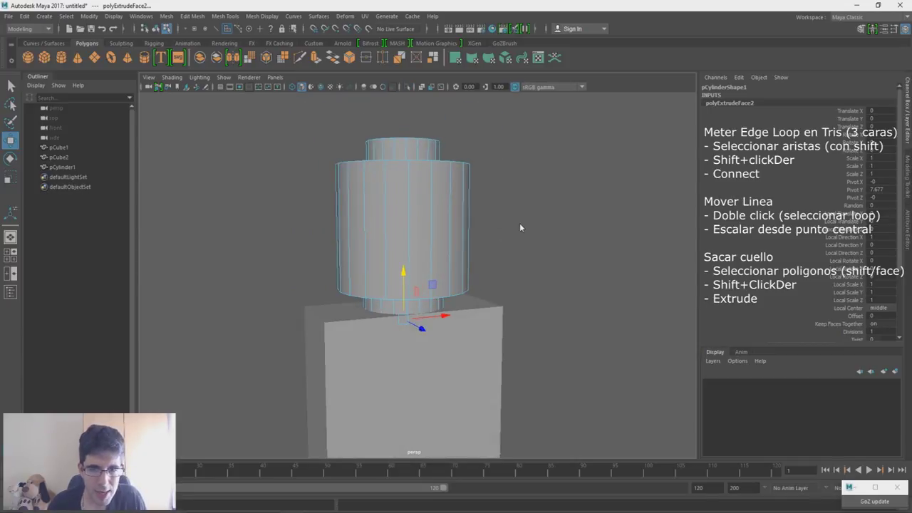
right_drag(521, 224, 531, 216)
key(ctrl+1)
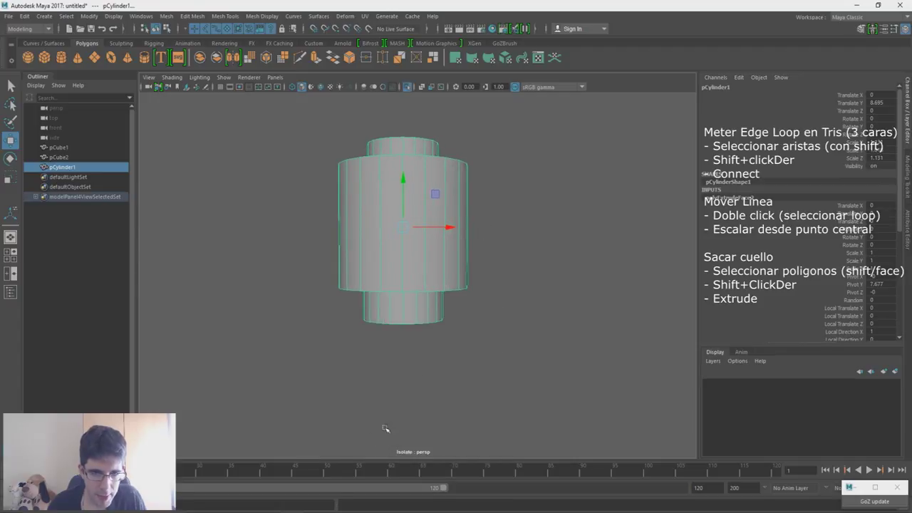
key(alt+Tab)
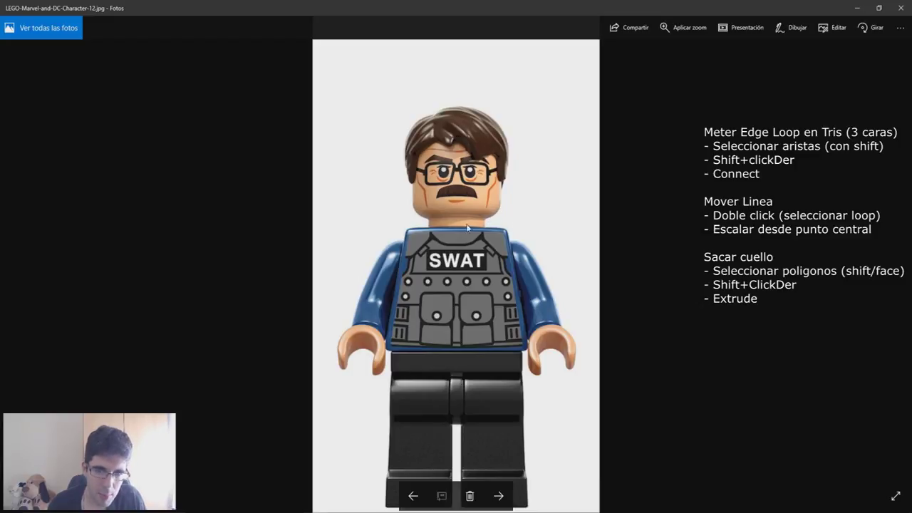
key(alt+Tab)
Bevel the outer edge loops around the upper and lower rims of the head's main cylinder
alt+drag(436, 187, 441, 230)
alt+right_drag(426, 166, 431, 211)
alt+middle_drag(431, 211, 432, 252)
right_drag(517, 188, 517, 153)
double_click(433, 211)
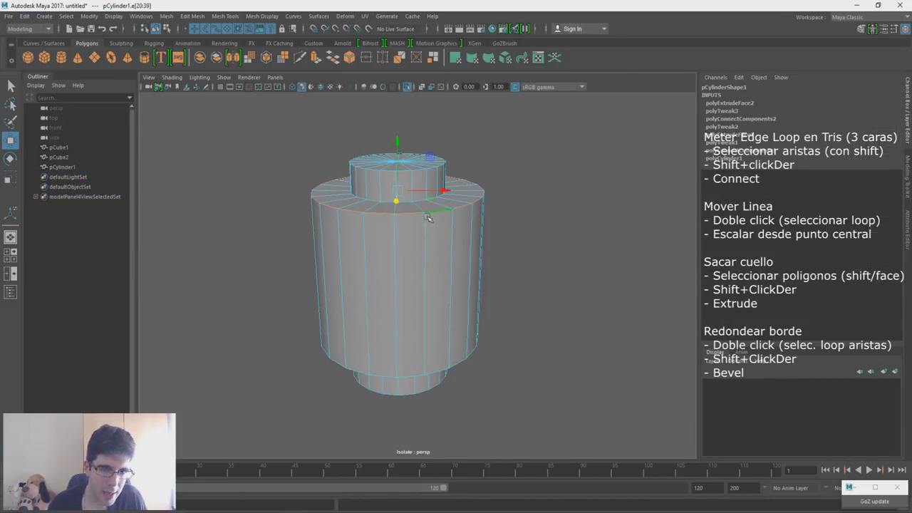
alt+drag(458, 364, 485, 296)
shift+double_click(448, 236)
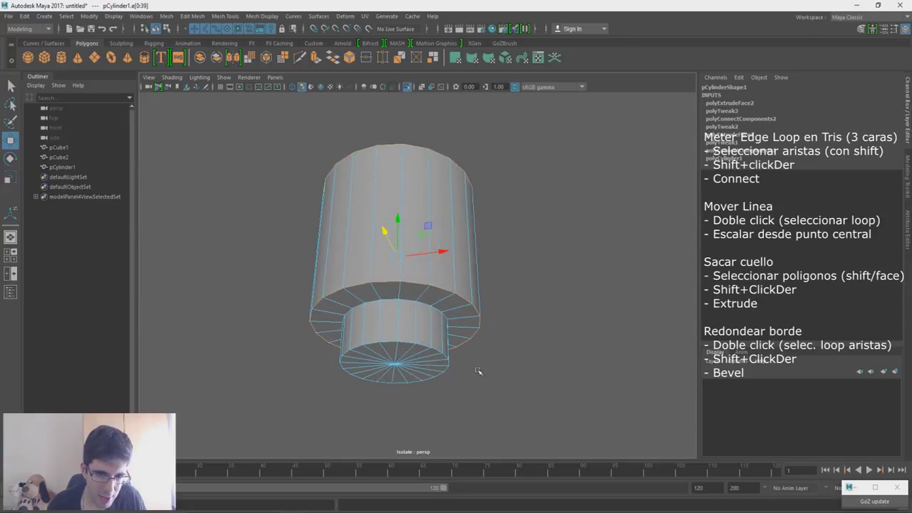
alt+drag(392, 161, 386, 218)
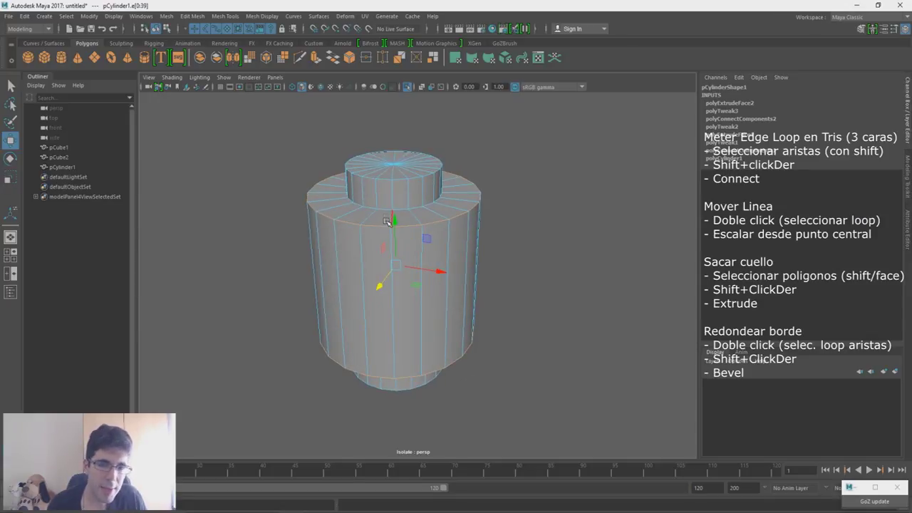
shift+right_click(354, 227)
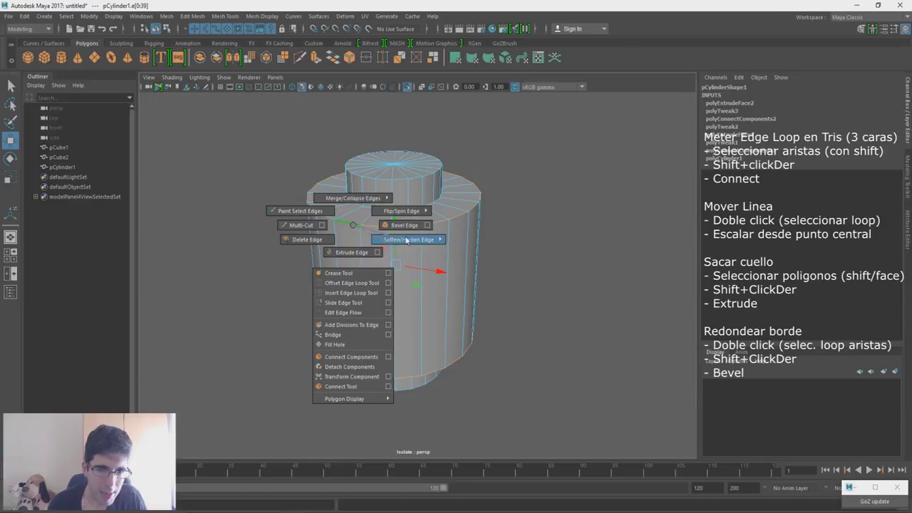
right_drag(409, 228, 404, 227)
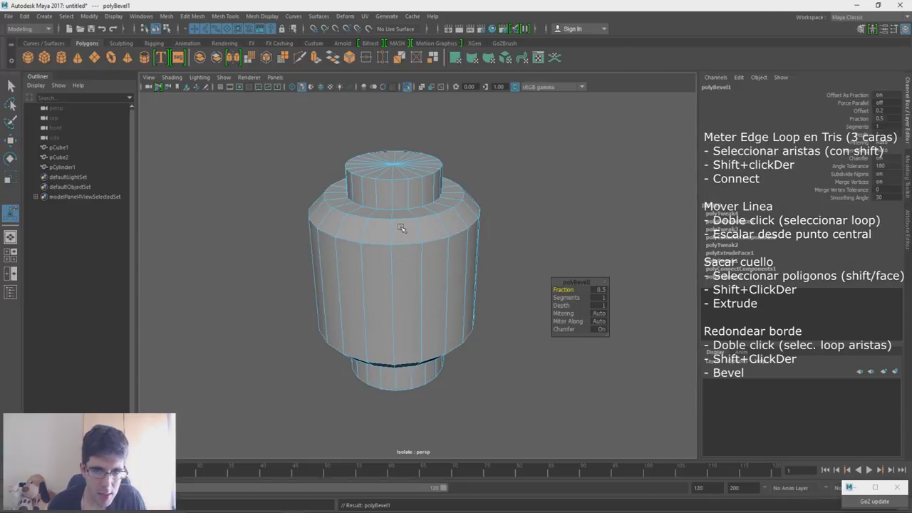
Set the head's bevel to a fraction of 0.8 with 4 segments to round both rims
mouse_move(567, 297)
mouse_down()
mouse_move(581, 299)
mouse_move(568, 290)
mouse_up()
alt+drag(534, 221, 533, 202)
alt+right_drag(505, 209, 503, 184)
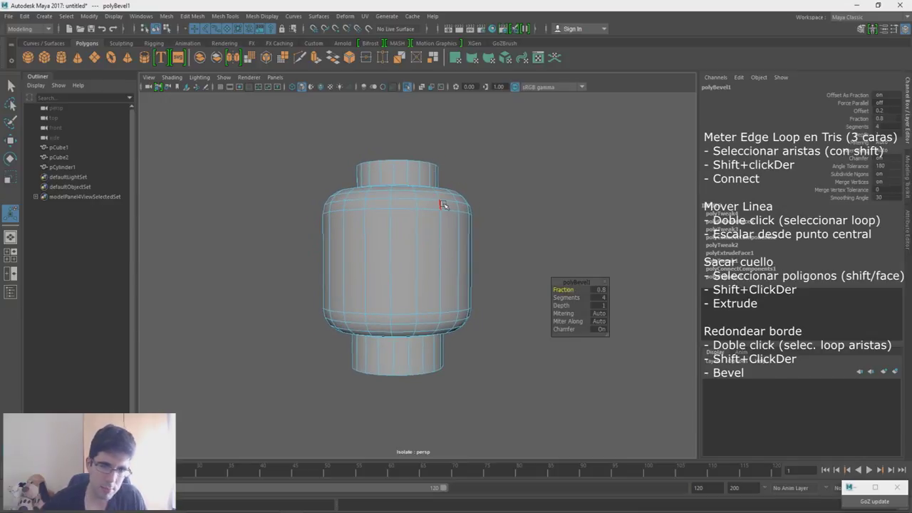
Try 6 segments on the head's bevel and return the segment count to 4
drag(566, 298, 574, 298)
alt+drag(396, 164, 394, 187)
alt+right_drag(394, 187, 427, 213)
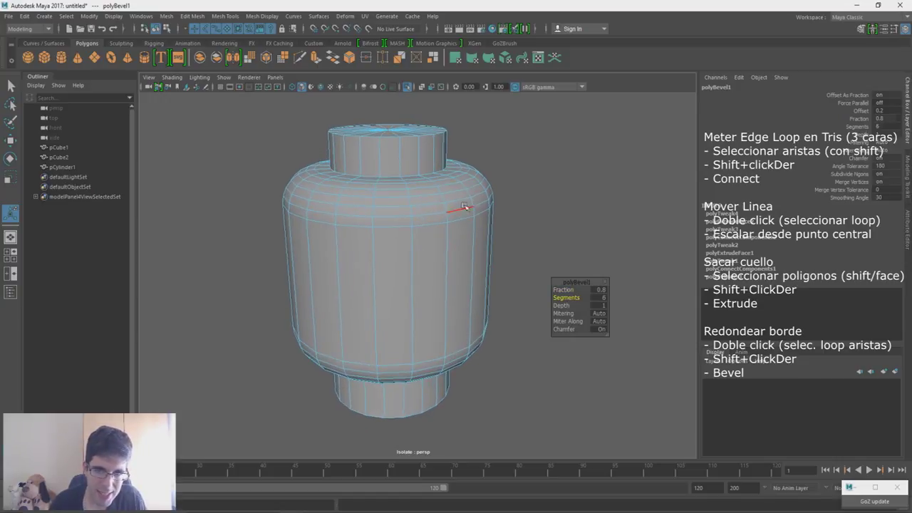
drag(567, 299, 563, 298)
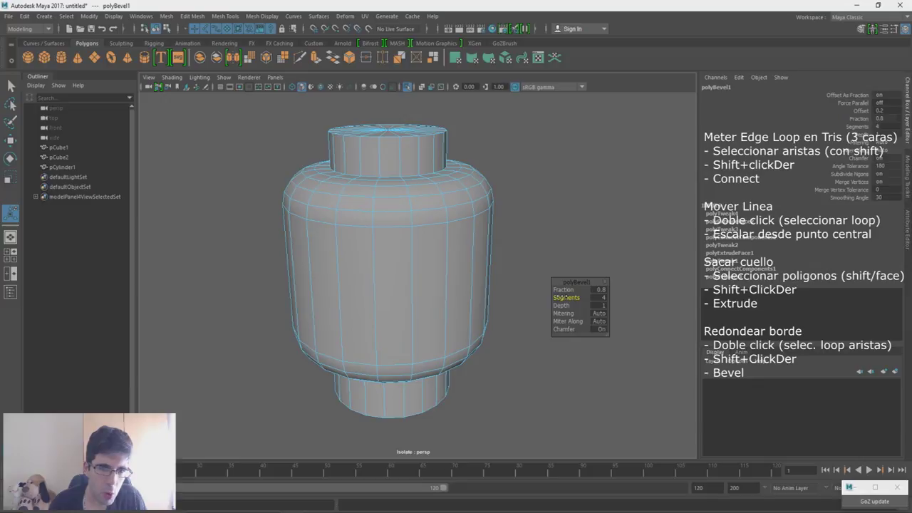
drag(567, 298, 565, 299)
alt+drag(492, 222, 495, 215)
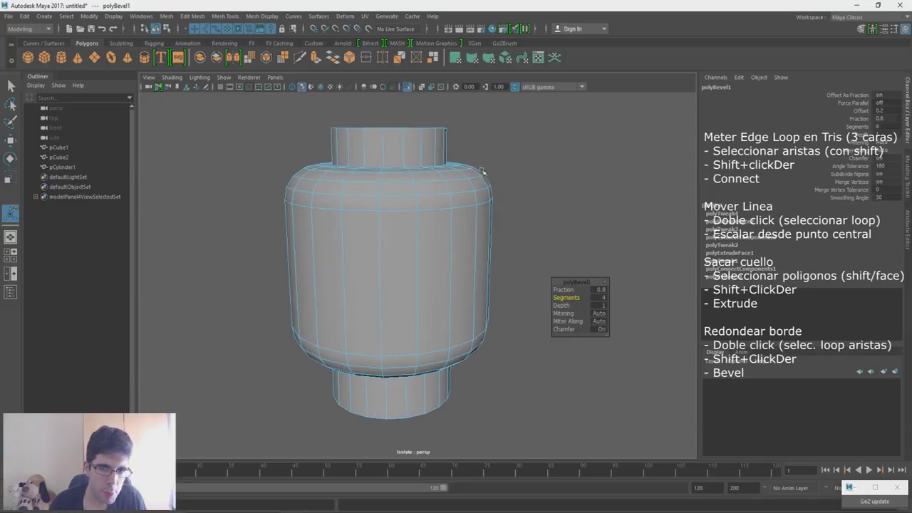
Bevel the edge loops where the stud and neck meet the head's main cylinder, using a fraction of 0.8 and 2 segments
alt+drag(494, 234, 474, 244)
key(w)
alt+drag(454, 187, 382, 242)
double_click(404, 181)
shift+click(382, 242)
key(ctrl+z)
shift+click(382, 243)
key(ctrl+z)
shift+click(403, 244)
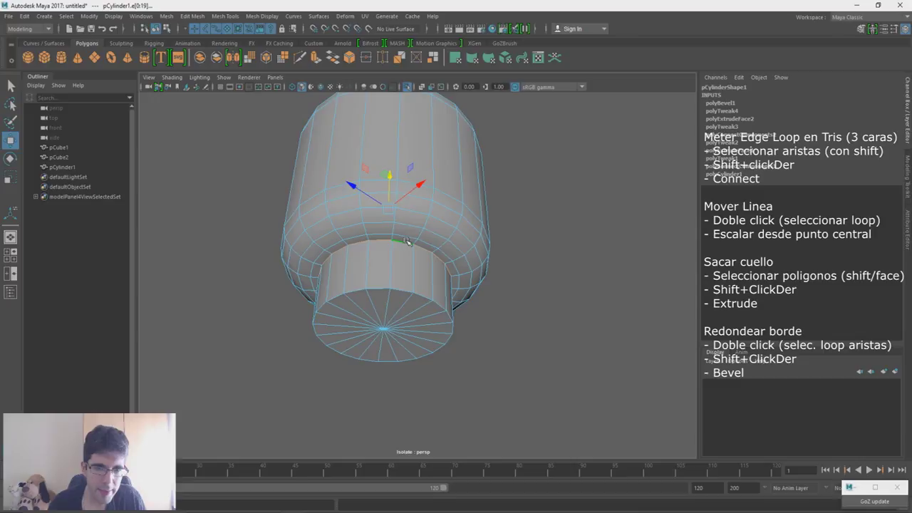
shift+right_drag(407, 242, 449, 241)
drag(574, 297, 576, 290)
Delete the surplus edge loop beside the new bevel where the neck joins the underside of the head
alt+drag(456, 139, 429, 166)
alt+middle_drag(447, 201, 435, 167)
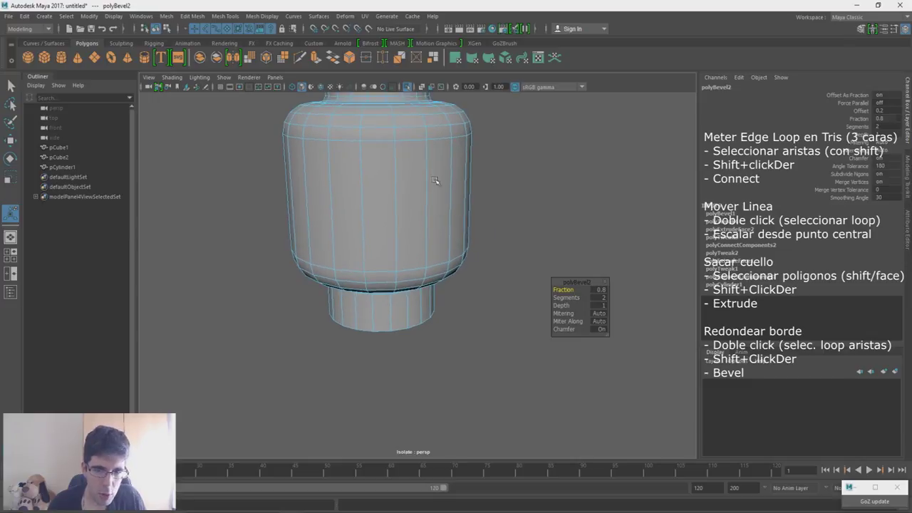
alt+drag(435, 166, 409, 216)
alt+right_drag(409, 216, 388, 295)
alt+middle_drag(387, 296, 392, 261)
alt+right_drag(393, 260, 401, 290)
alt+drag(401, 289, 395, 244)
alt+right_drag(395, 244, 393, 315)
key(w)
double_click(364, 146)
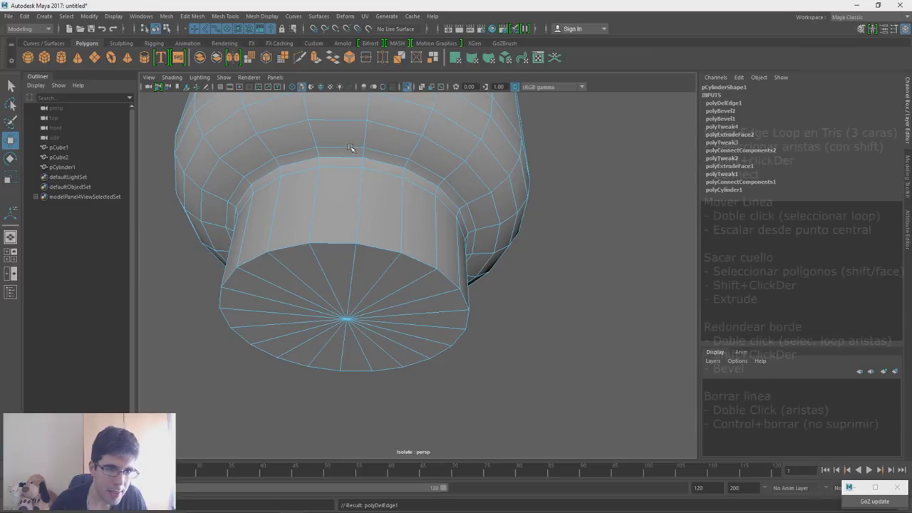
key(ctrl+BackSpace)
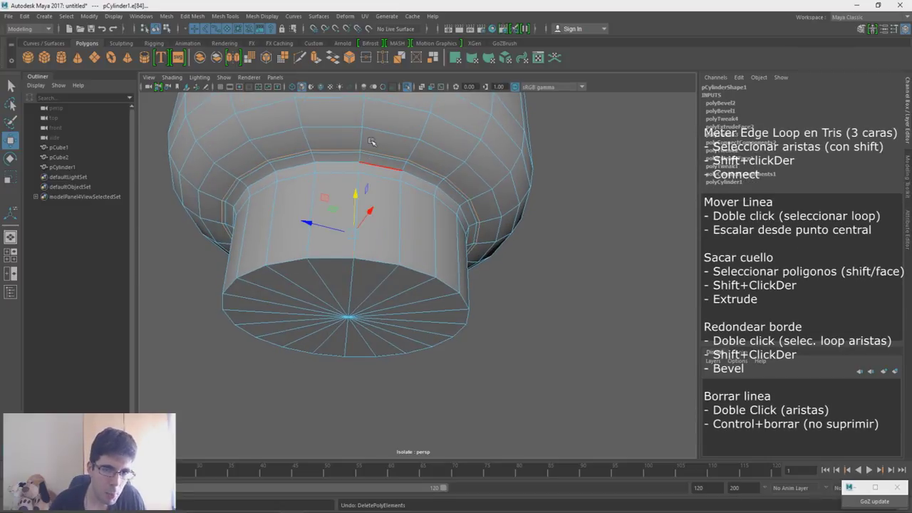
scroll(366, 166, up, 5)
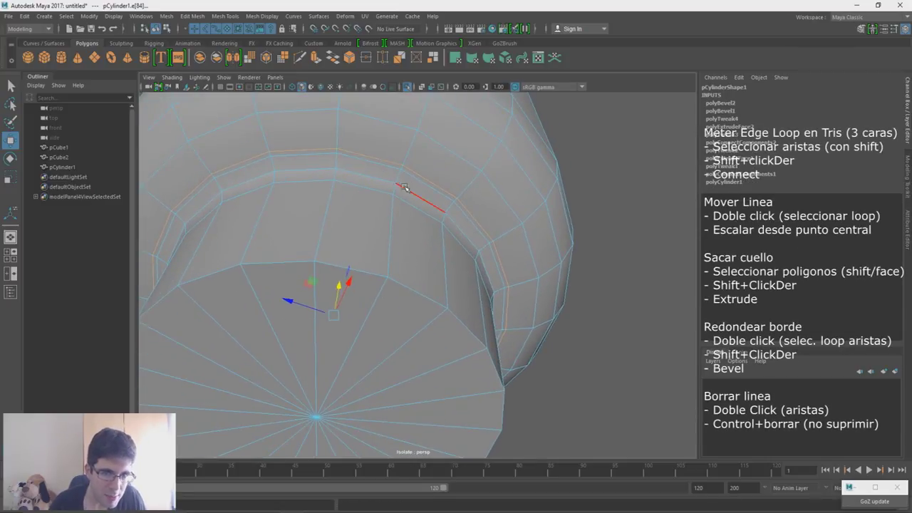
key(ctrl+BackSpace)
Bevel the upper outer edge loop of the stud and the lower outer edge loop of the neck with 2 segments
alt+right_drag(381, 177, 362, 89)
alt+drag(361, 90, 409, 387)
alt+right_drag(409, 387, 411, 260)
alt+drag(411, 260, 399, 274)
alt+right_drag(397, 258, 405, 263)
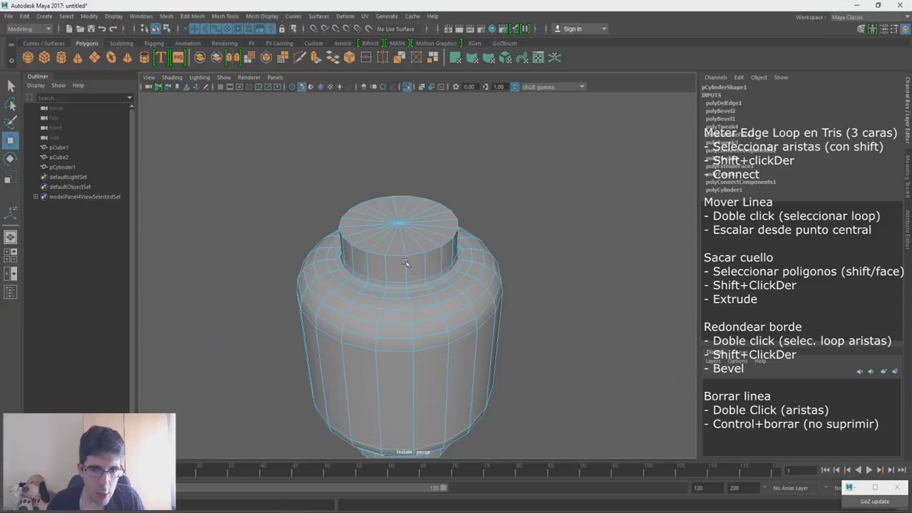
double_click(397, 255)
alt+middle_drag(431, 276, 425, 207)
alt+drag(429, 265, 430, 220)
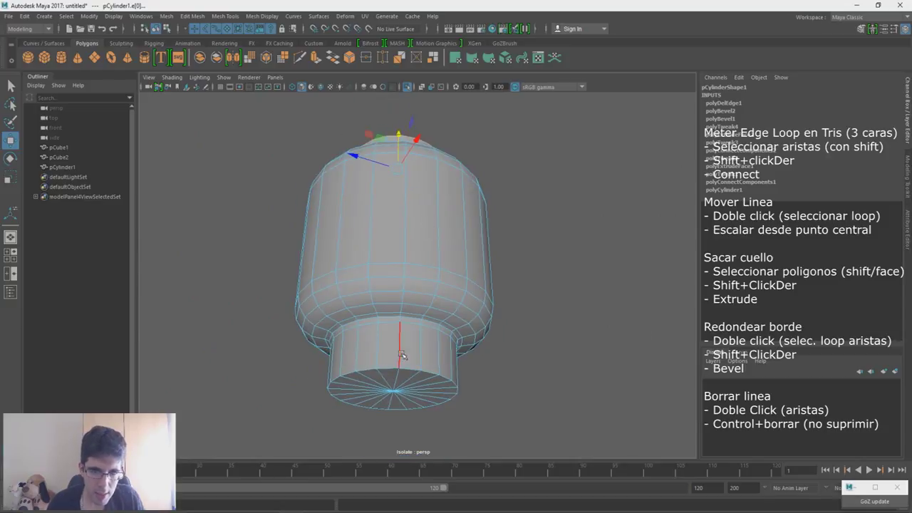
double_click(404, 365)
shift+right_drag(383, 348, 433, 349)
drag(567, 299, 575, 300)
click(564, 290)
middle_drag(573, 292, 572, 292)
Return the head to object selection mode and inspect its rounded stud, rims and neck
alt+drag(383, 274, 389, 325)
key(w)
mouse_move(433, 303)
alt+mouse_down()
mouse_move(443, 305)
mouse_move(399, 302)
mouse_move(433, 295)
alt+mouse_up()
right_drag(575, 223, 617, 209)
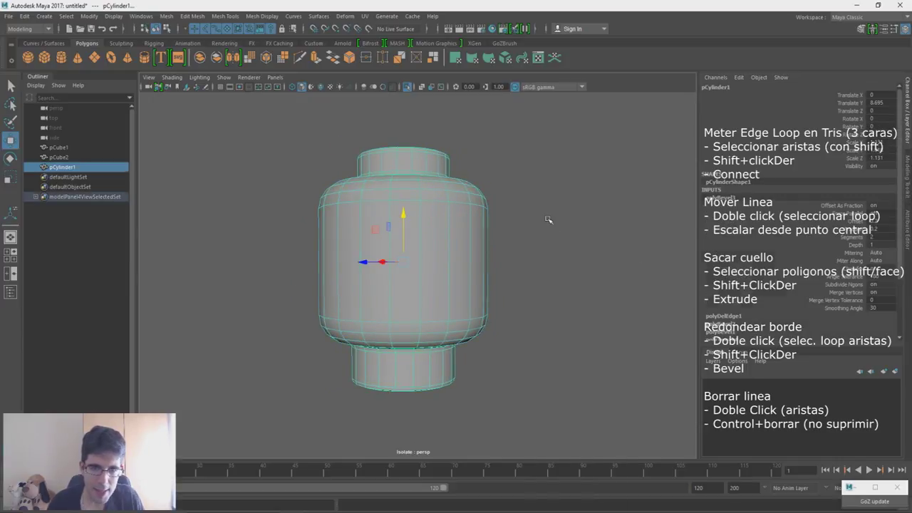
click(535, 232)
click(395, 250)
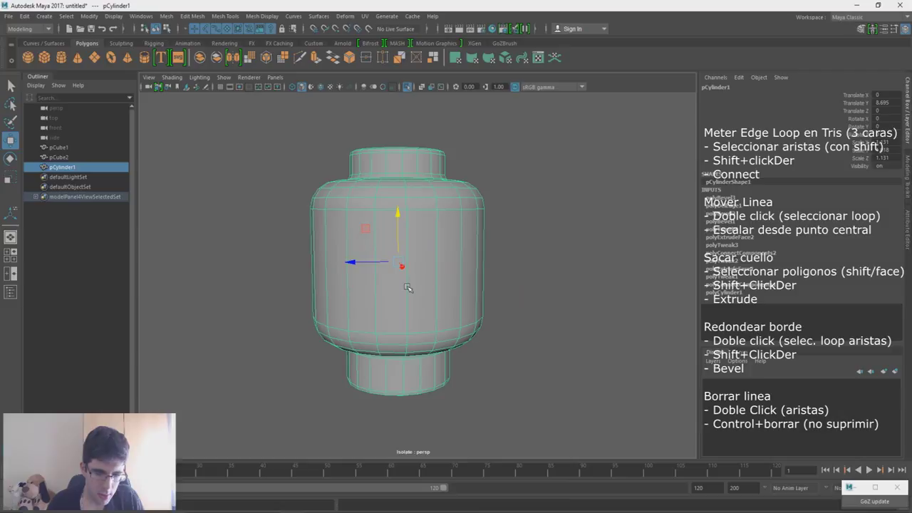
click(506, 242)
mouse_move(503, 244)
alt+mouse_down()
mouse_move(464, 270)
mouse_move(487, 238)
mouse_move(495, 247)
alt+mouse_up()
scroll(454, 187, down, 3)
alt+drag(397, 272, 431, 272)
click(433, 273)
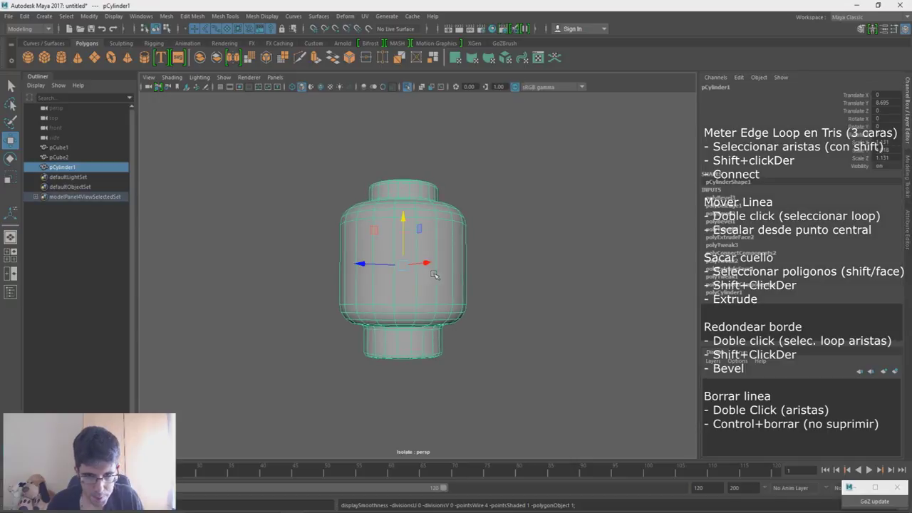
Turn off the head's isolated display to show the torso and leg blocks with it
key(ctrl+1)
alt+drag(439, 268, 476, 273)
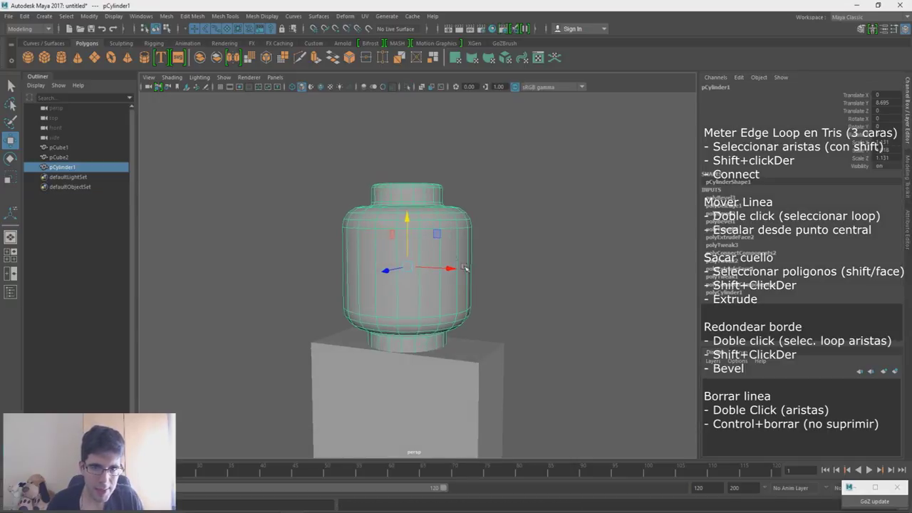
key(ctrl+1)
click(407, 88)
click(407, 89)
click(407, 89)
click(408, 89)
click(408, 90)
alt+drag(396, 229, 427, 236)
alt+right_drag(460, 309, 447, 254)
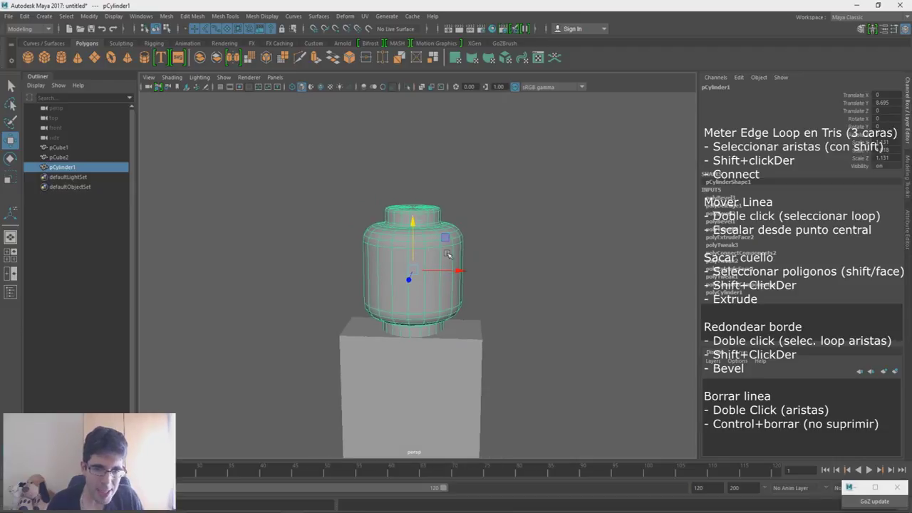
Lower the vertices of the stud and upper rim slightly to shorten the head, and return to object selection mode
alt+middle_drag(447, 254, 455, 213)
alt+drag(449, 217, 460, 213)
right_drag(481, 208, 436, 211)
drag(505, 126, 356, 206)
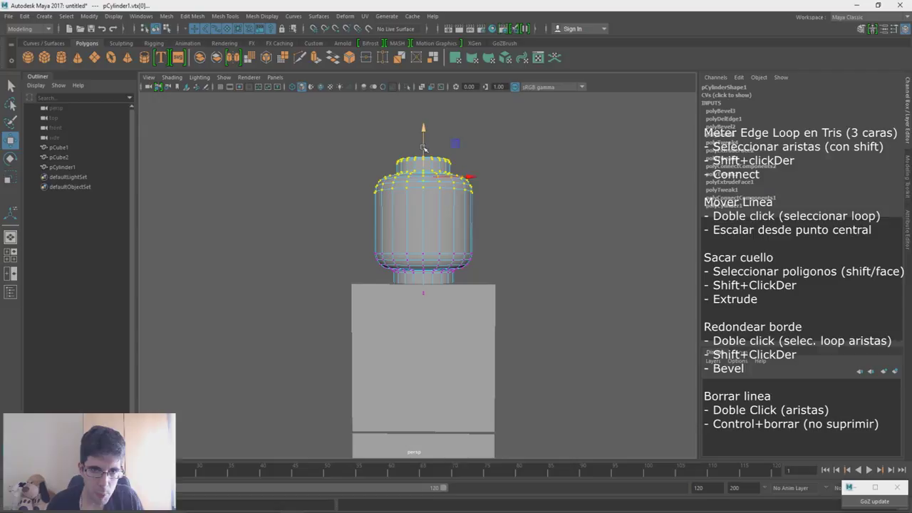
drag(423, 148, 424, 153)
alt+drag(498, 245, 478, 256)
right_drag(506, 228, 550, 203)
click(534, 221)
Examine the head and torso block and compare the torso's shape with the LEGO minifigure reference image
alt+drag(534, 222, 490, 239)
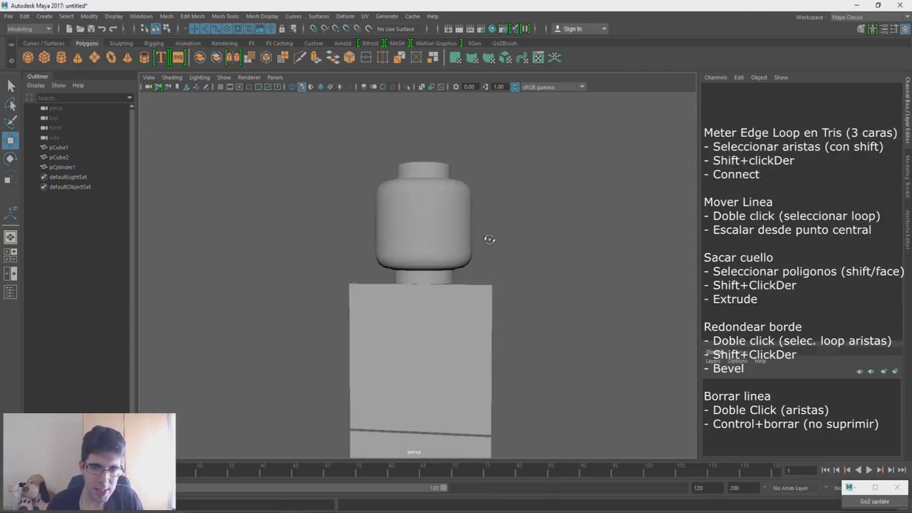
scroll(489, 240, down, 4)
alt+drag(440, 293, 421, 299)
scroll(456, 368, up, 4)
alt+middle_drag(456, 368, 456, 266)
alt+drag(456, 266, 470, 264)
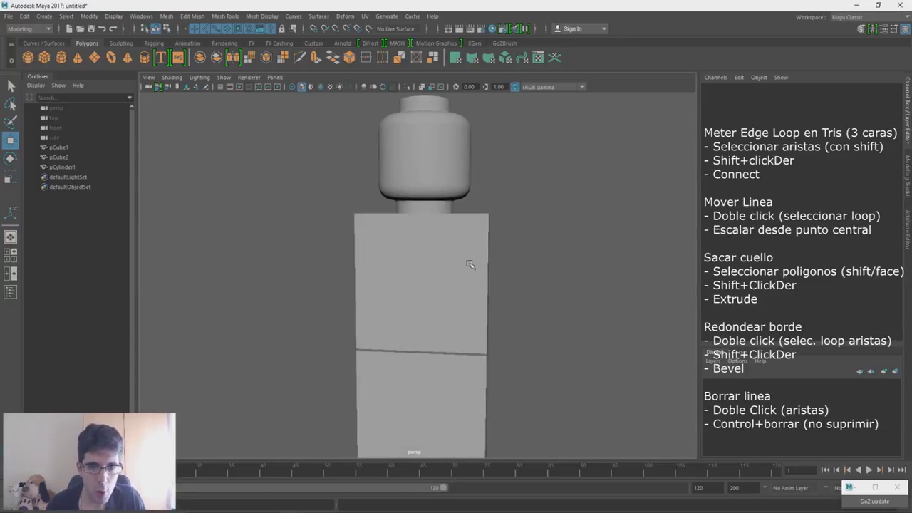
alt+middle_drag(464, 233, 455, 253)
click(414, 252)
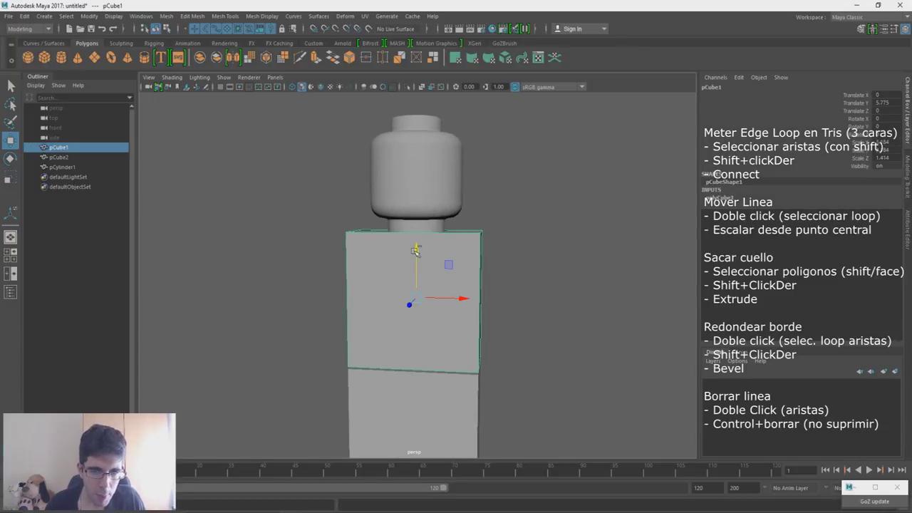
click(332, 510)
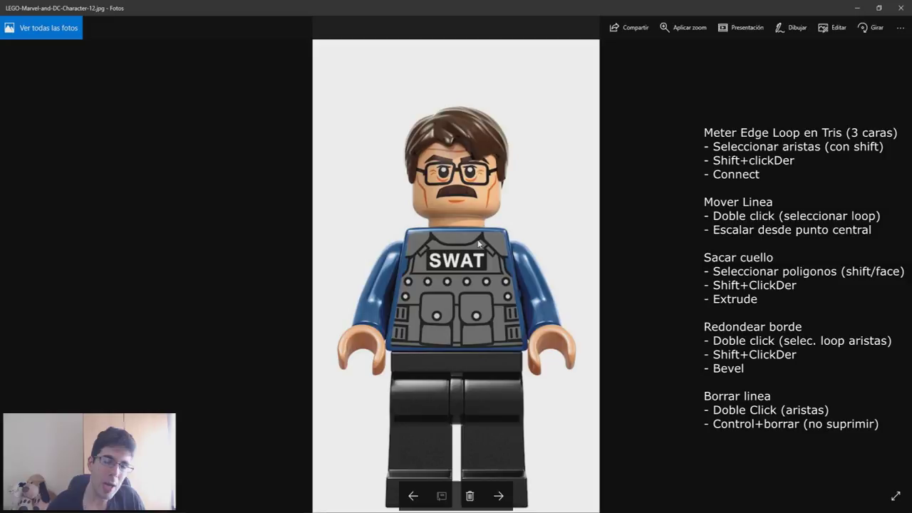
key(alt+Tab)
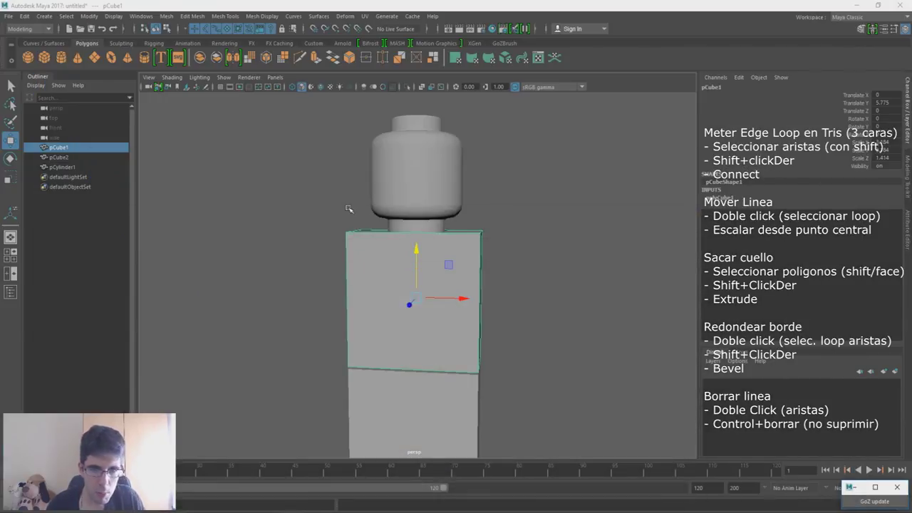
Scale the torso cube's upper vertices inwards along the X axis to taper the torso towards the neck
right_click(347, 218)
right_drag(347, 218, 296, 217)
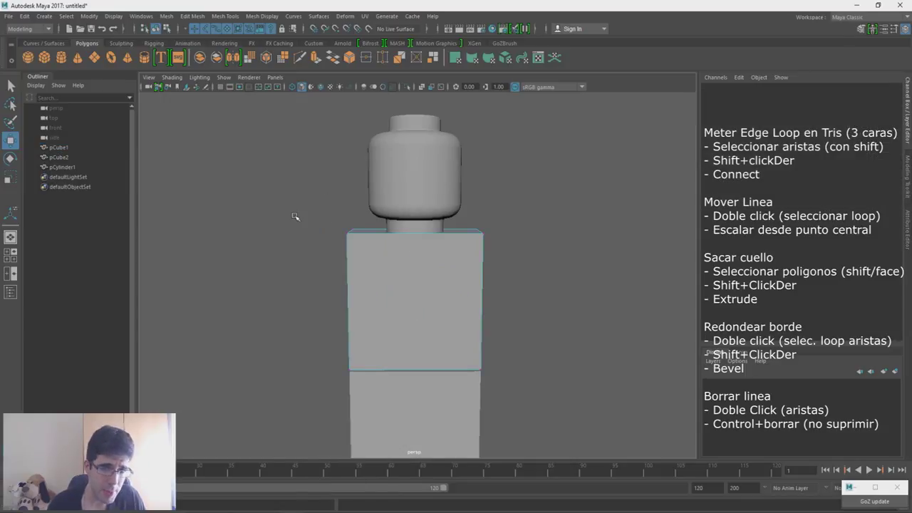
drag(285, 179, 577, 265)
key(r)
alt+drag(419, 232, 419, 270)
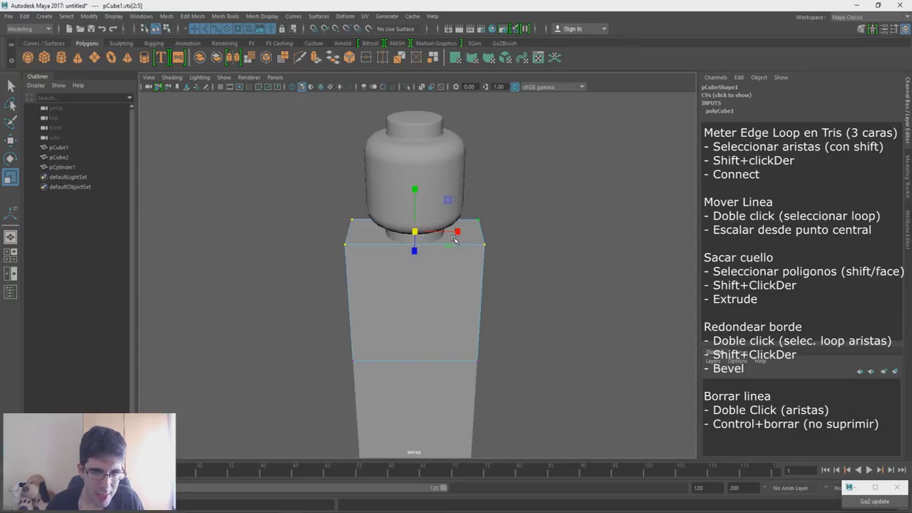
mouse_move(458, 232)
mouse_down()
mouse_move(440, 230)
mouse_move(473, 230)
mouse_move(435, 219)
mouse_move(451, 222)
mouse_move(455, 208)
mouse_move(458, 232)
mouse_up()
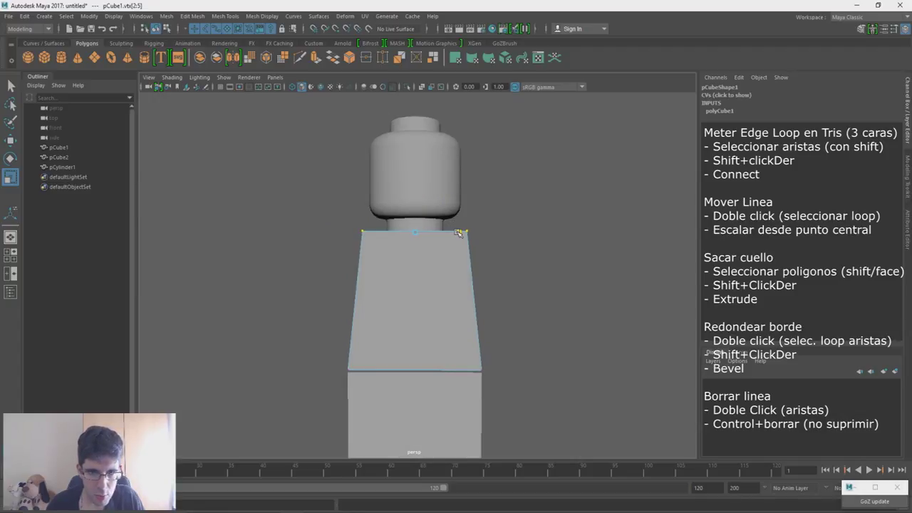
key(r)
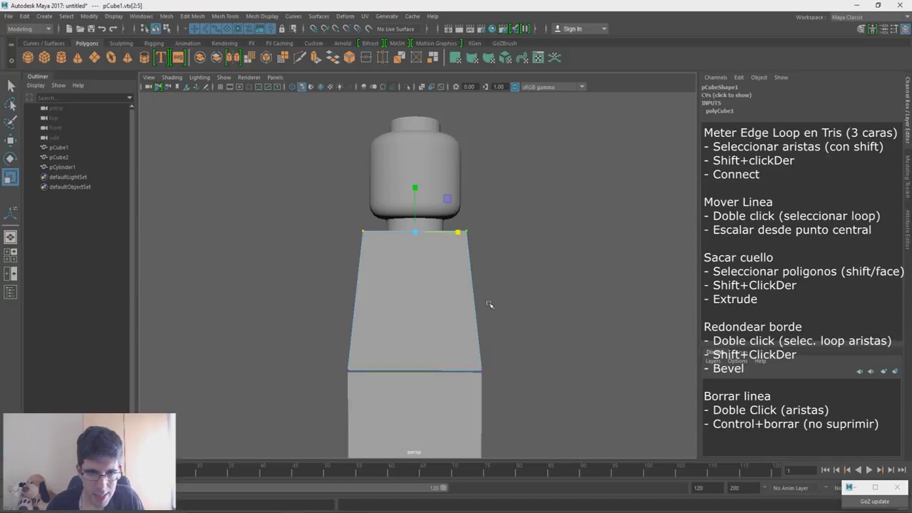
alt+middle_drag(485, 304, 488, 278)
alt+drag(475, 265, 470, 264)
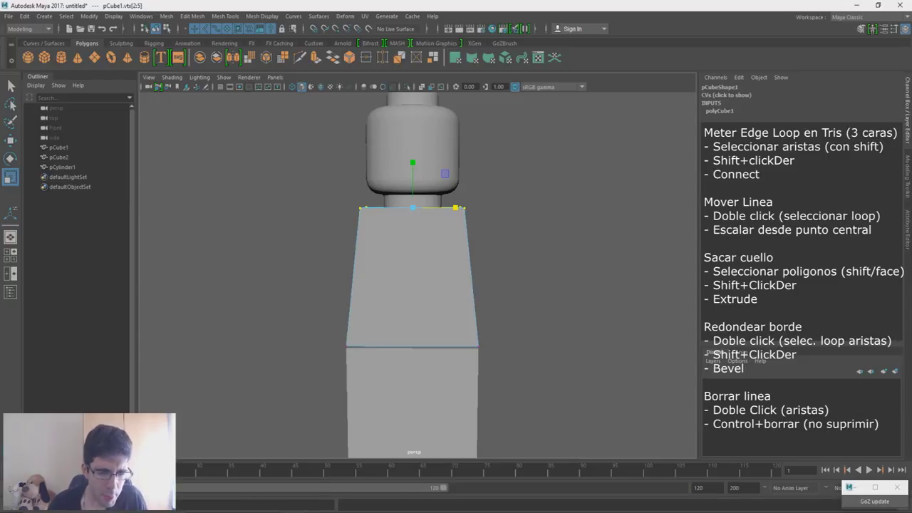
Check the reference image and raise the torso's lower vertices slightly to shorten it above the leg block
key(alt+Tab)
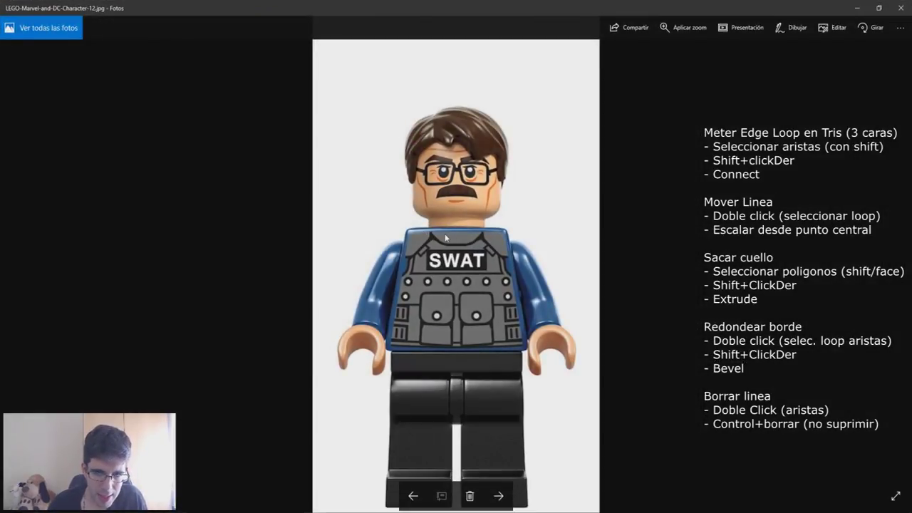
key(alt+Tab)
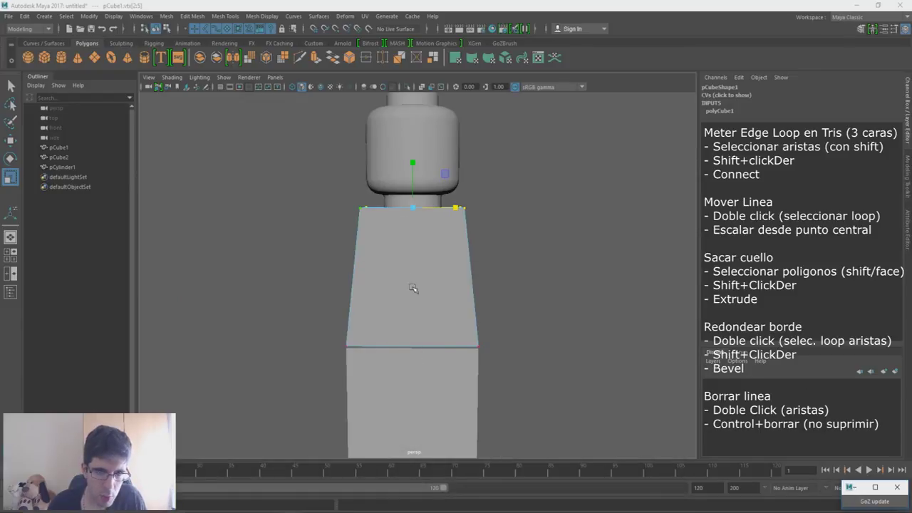
drag(539, 403, 243, 306)
key(w)
drag(419, 304, 418, 293)
Scale all the torso's vertices outwards in width and depth so it slightly overhangs the leg block
drag(494, 178, 436, 399)
drag(537, 144, 292, 382)
key(r)
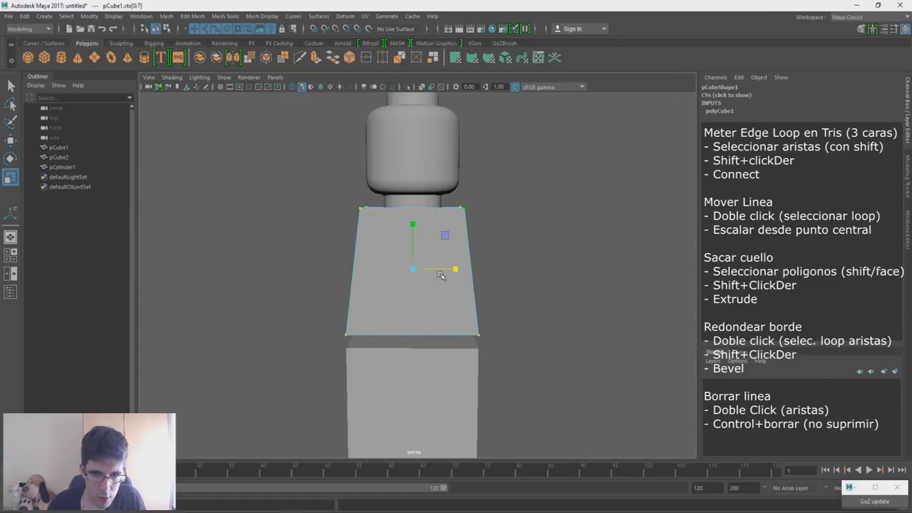
drag(456, 270, 554, 264)
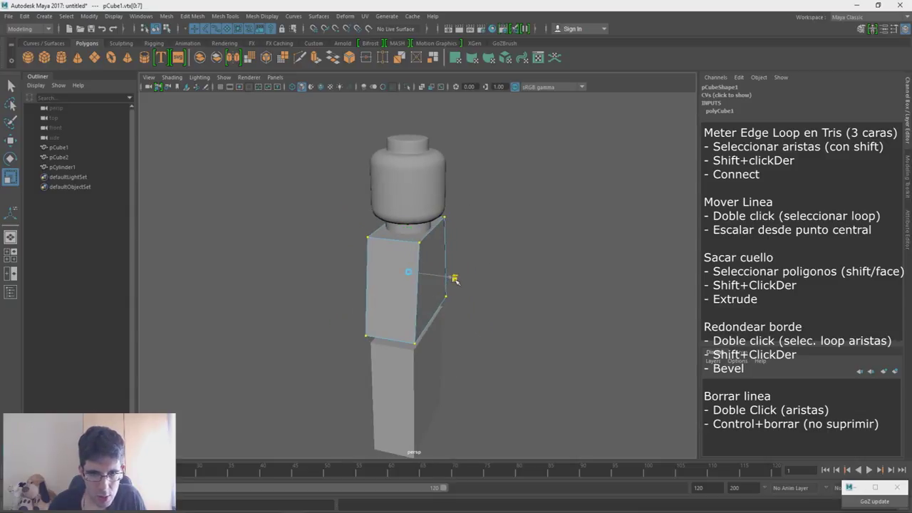
alt+drag(463, 289, 456, 272)
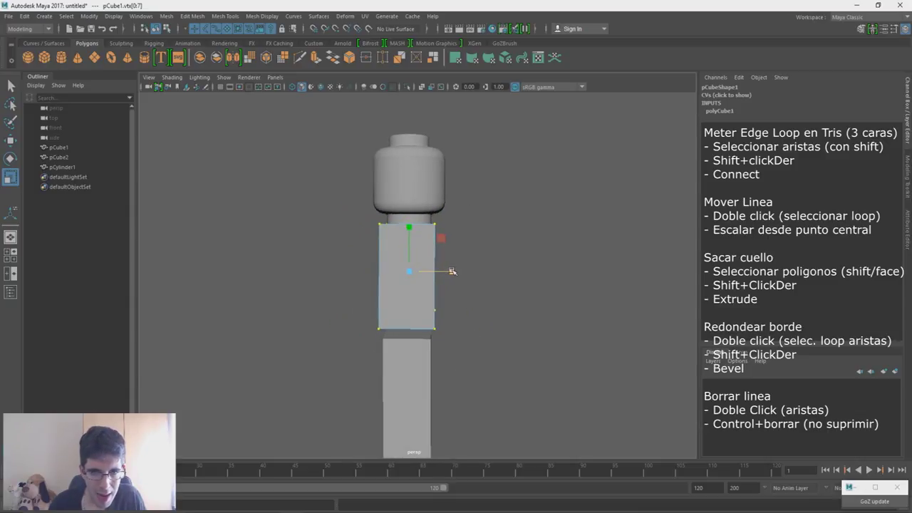
key(w)
drag(440, 272, 399, 197)
key(ctrl+z)
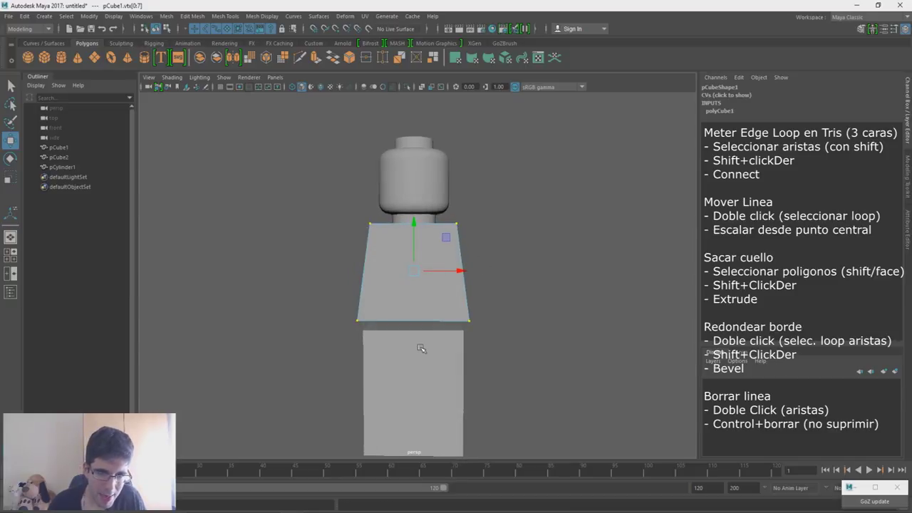
Select the torso as an object and compare its tapered shape from several angles with the LEGO reference image
click(421, 347)
click(435, 252)
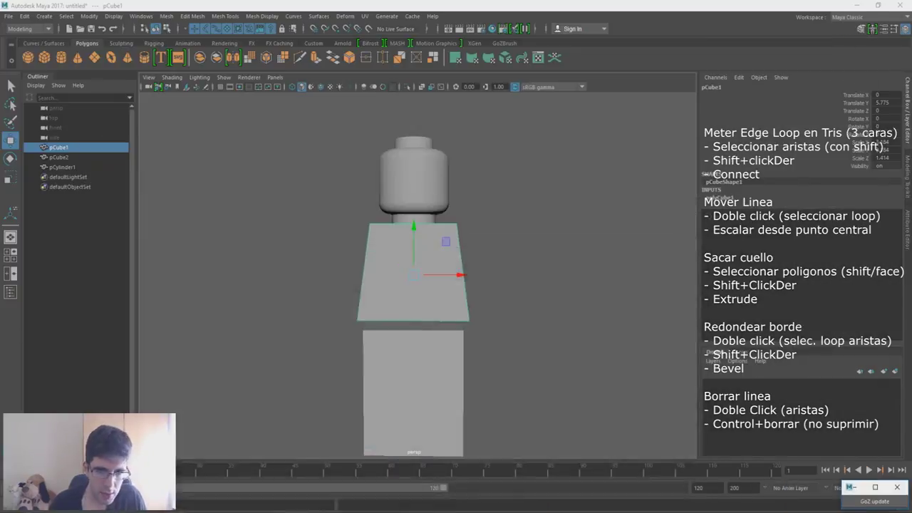
alt+right_drag(421, 314, 424, 318)
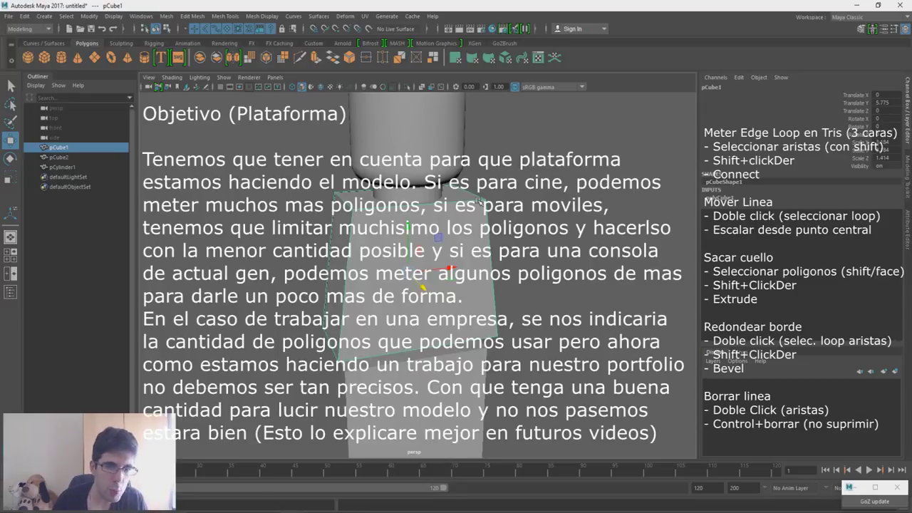
alt+drag(398, 257, 414, 198)
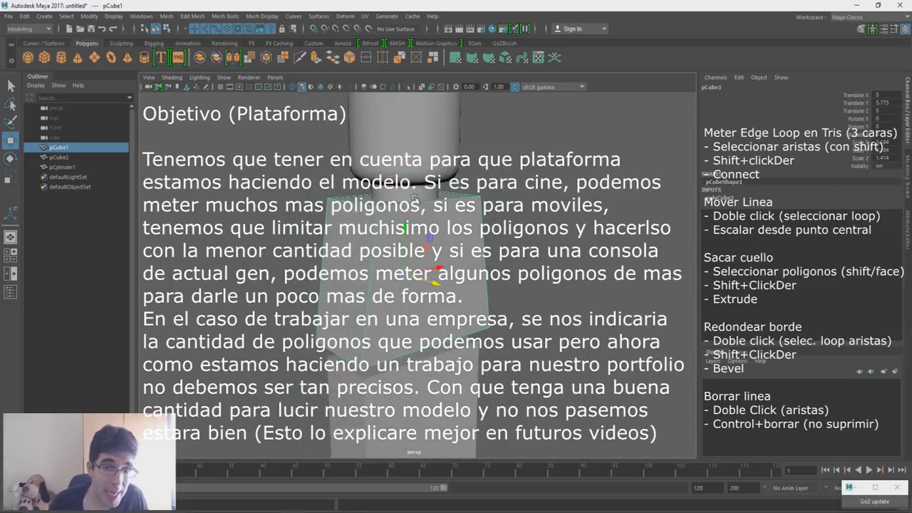
alt+drag(414, 200, 414, 212)
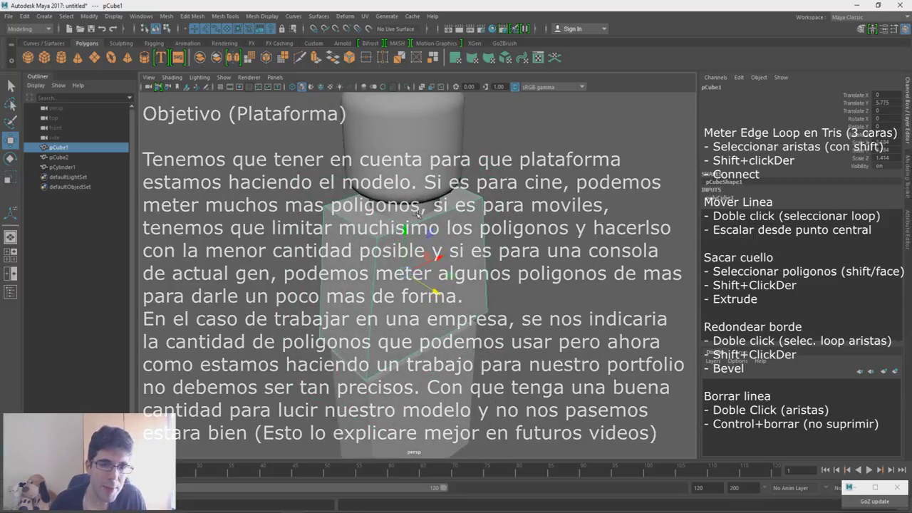
scroll(423, 255, up, 3)
key(alt+Tab)
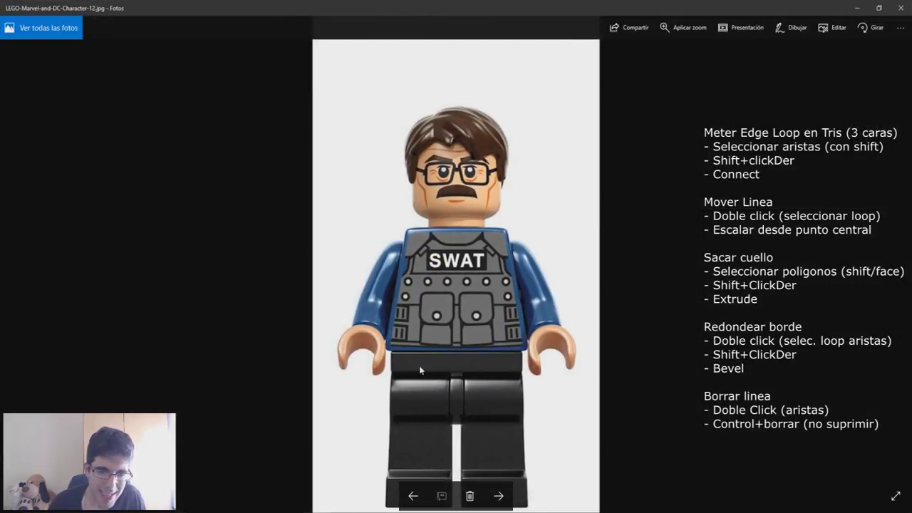
key(alt+Tab)
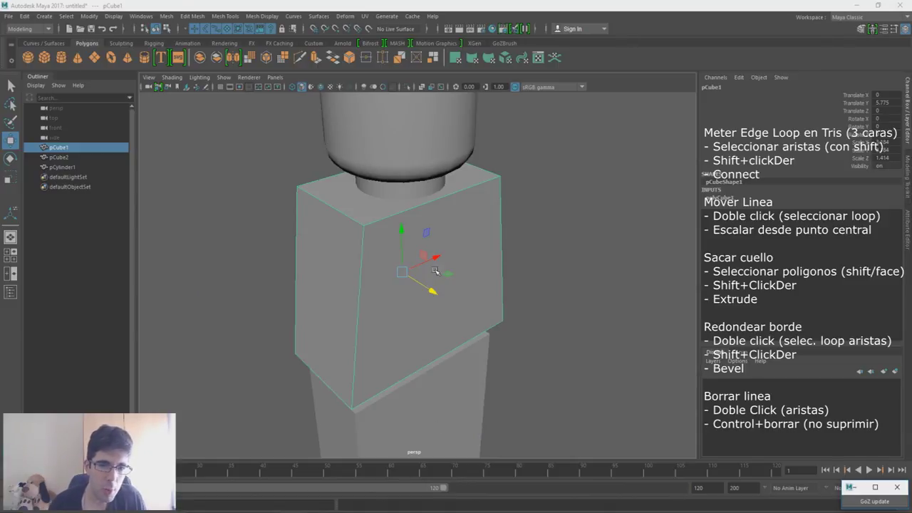
Compare the rounded edges of the head with the sharp edges of the torso from several angles
alt+drag(465, 233, 511, 162)
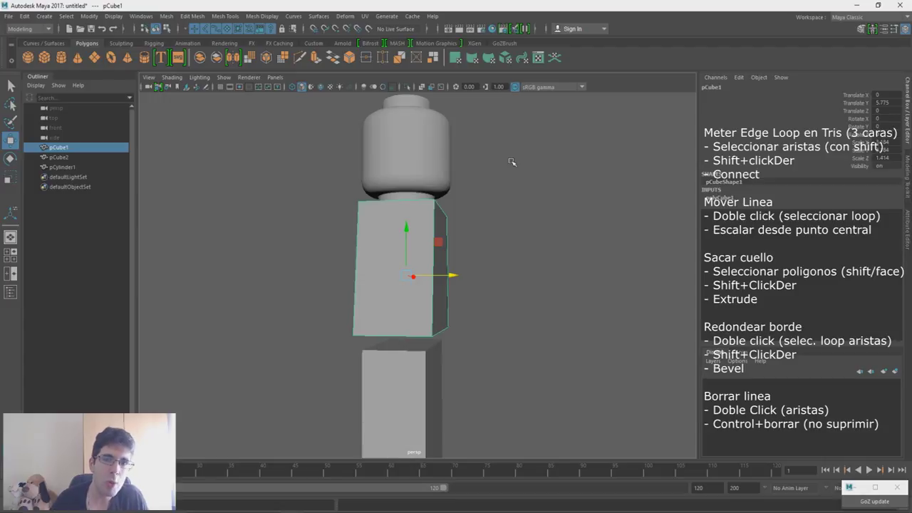
alt+drag(511, 162, 454, 185)
click(418, 141)
alt+right_drag(439, 110, 458, 238)
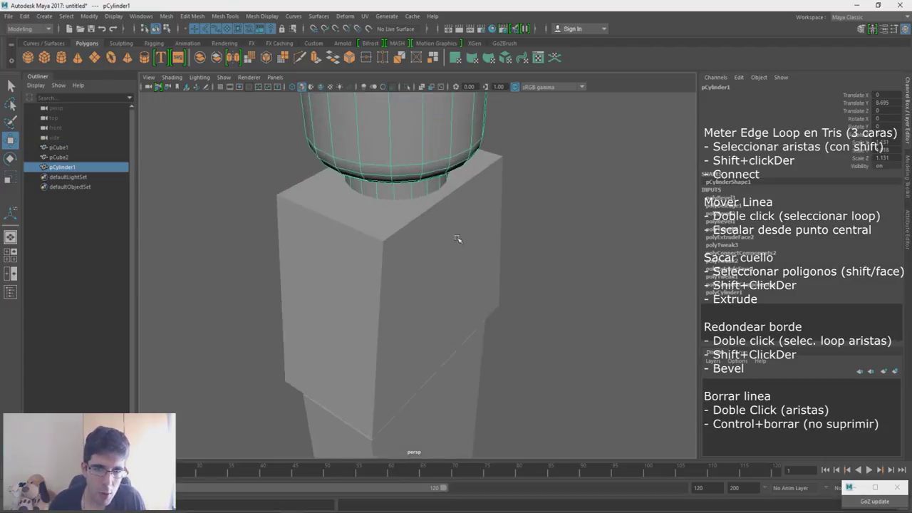
alt+middle_drag(458, 238, 453, 383)
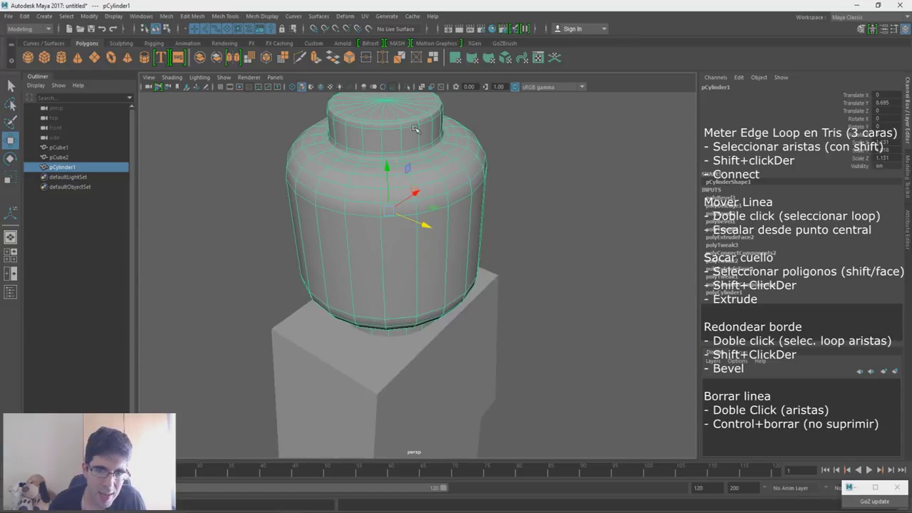
click(424, 371)
key(f)
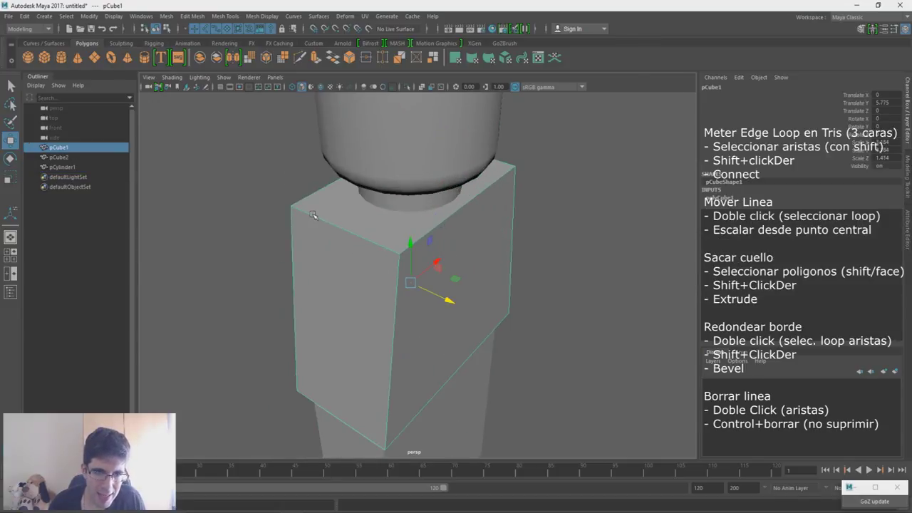
alt+drag(462, 306, 478, 279)
alt+right_drag(478, 279, 478, 215)
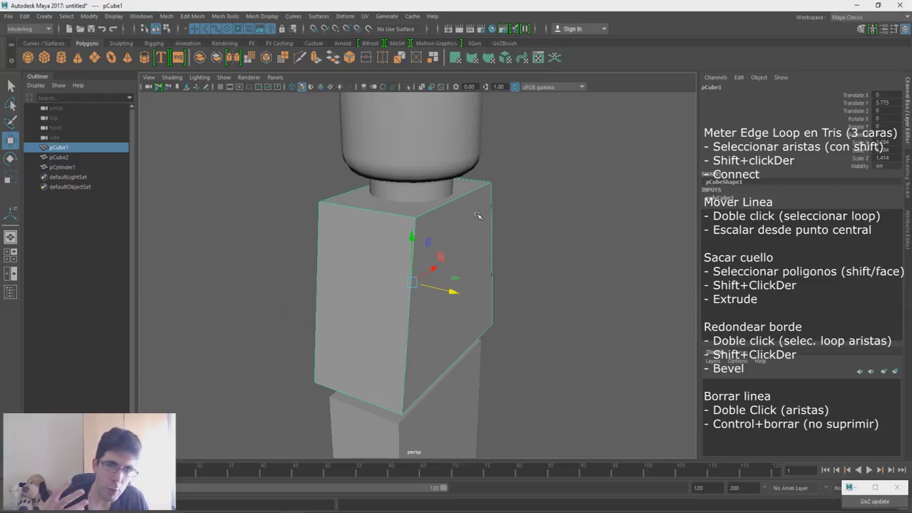
Select the torso's outer edges around all its sides in edge mode
right_drag(521, 251, 523, 212)
click(461, 197)
alt+drag(424, 257, 404, 258)
shift+click(388, 260)
shift+click(509, 292)
shift+click(356, 203)
shift+click(318, 227)
shift+click(320, 379)
alt+drag(535, 349, 407, 326)
shift+click(428, 174)
shift+click(492, 218)
scroll(501, 220, down, 5)
alt+drag(368, 255, 520, 306)
Bevel the selected torso edges with a fraction of 0.2 and 3 segments
shift+right_drag(384, 251, 433, 252)
drag(567, 287, 560, 289)
scroll(384, 299, up, 5)
alt+right_drag(410, 417, 414, 428)
drag(564, 298, 566, 290)
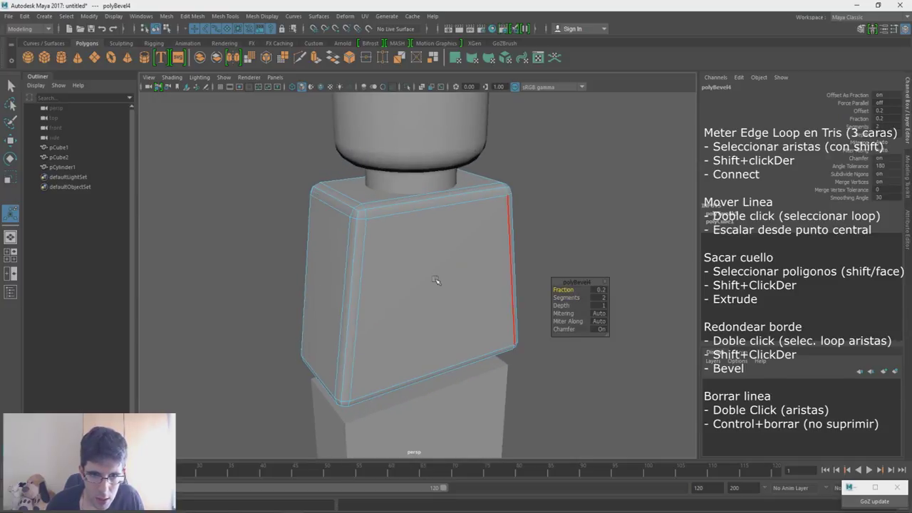
alt+drag(511, 271, 398, 265)
drag(567, 297, 574, 297)
alt+drag(478, 265, 443, 263)
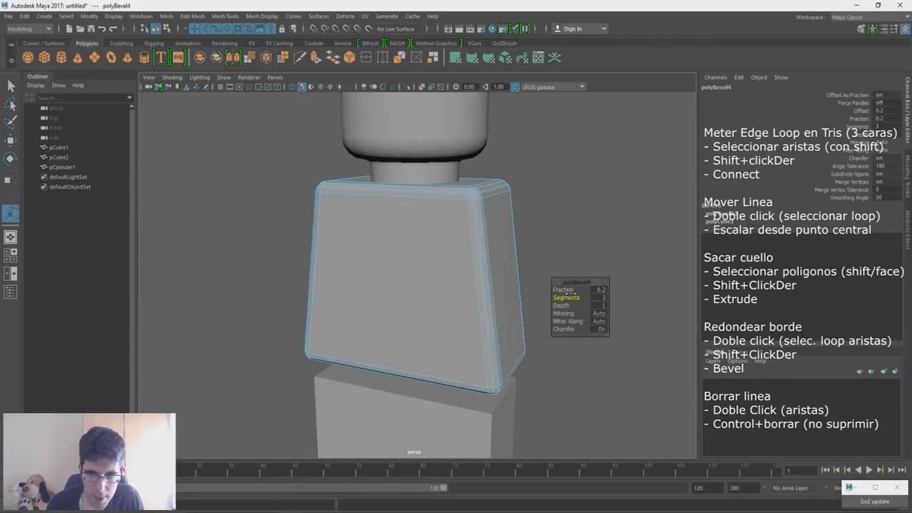
Try a fraction of 0.15 for the torso's bevel and check the result from the front
drag(569, 290, 567, 290)
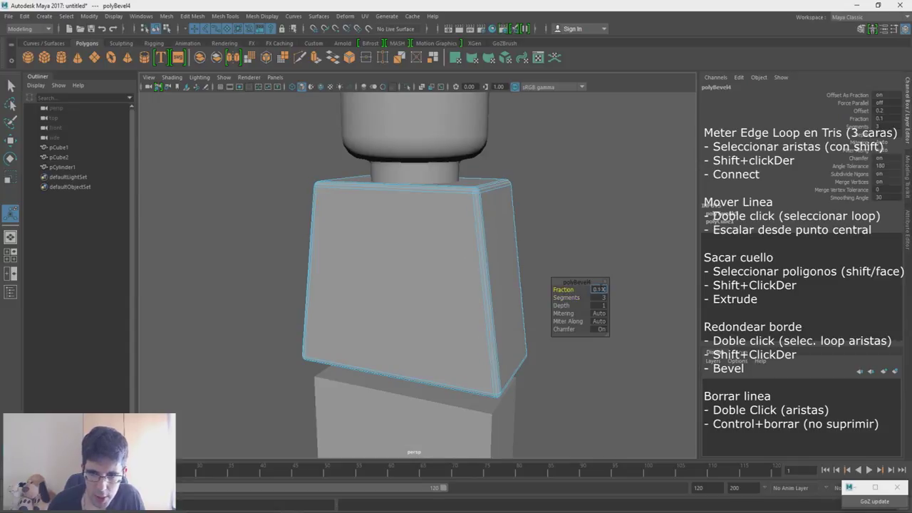
key(Return)
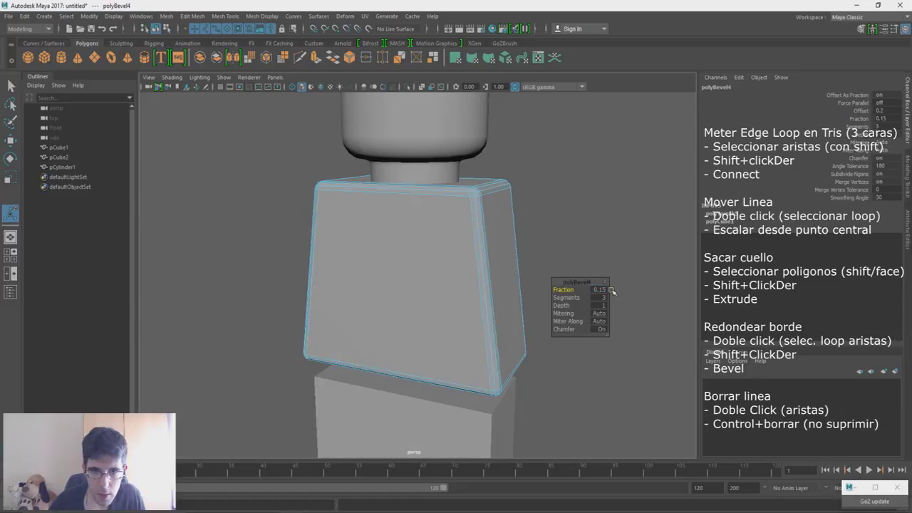
alt+drag(362, 278, 411, 270)
alt+right_drag(411, 271, 389, 193)
alt+drag(389, 193, 401, 206)
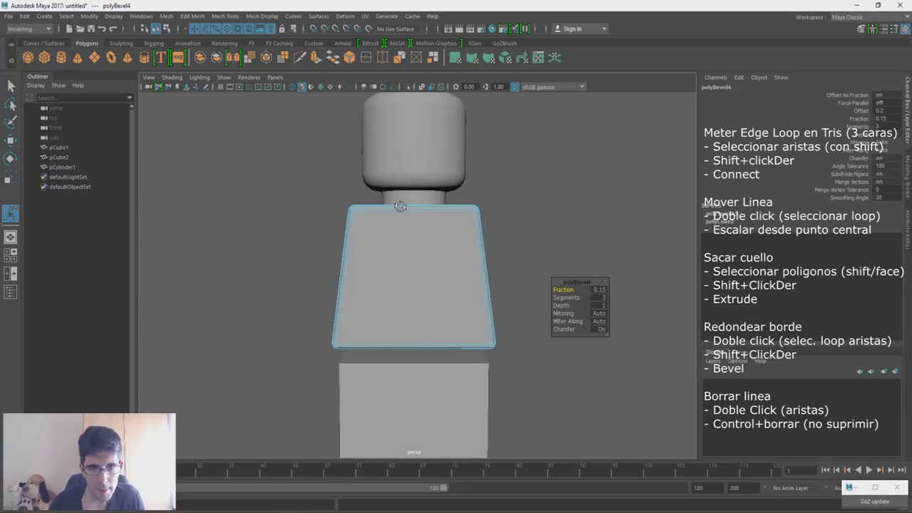
Set the torso bevel's fraction to 0.2
click(604, 290)
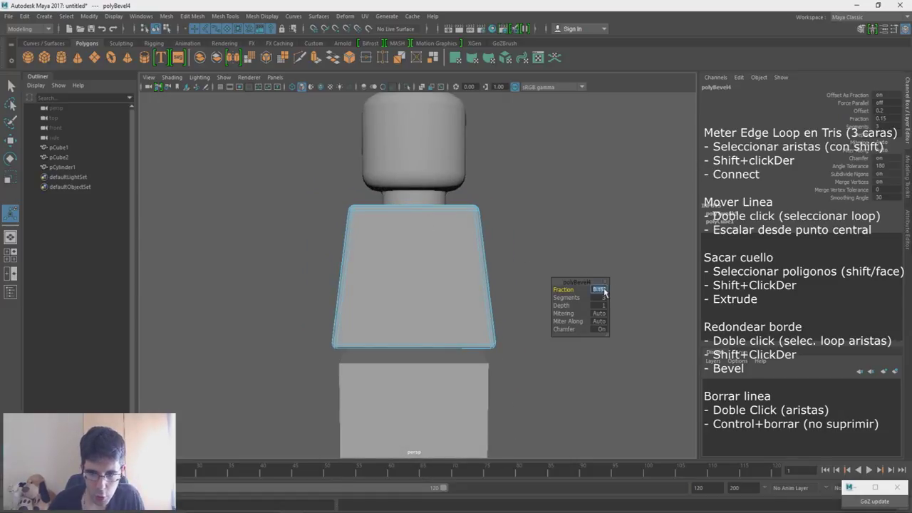
text(0.2)
key(Return)
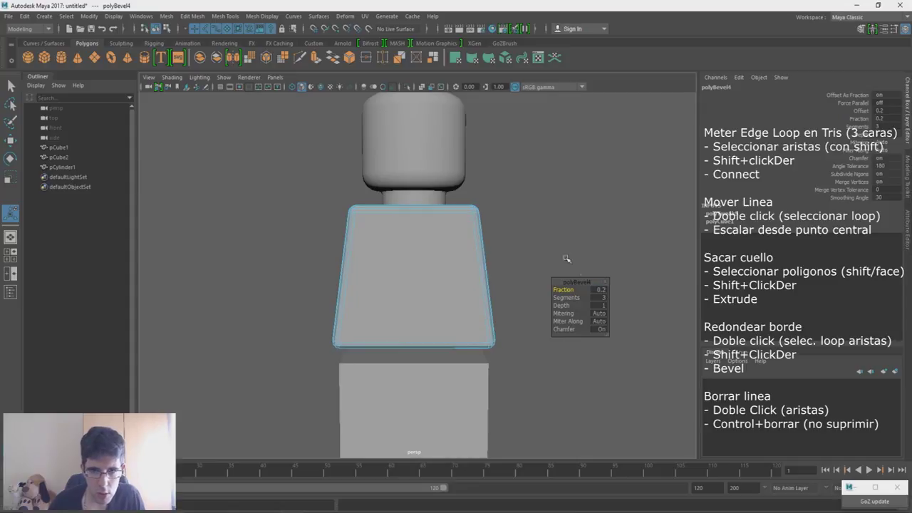
alt+drag(503, 244, 490, 252)
Return the torso to object mode and scale it up slightly in all directions
key(w)
right_drag(508, 236, 543, 220)
key(r)
alt+drag(473, 258, 492, 259)
drag(413, 280, 437, 263)
key(w)
scroll(440, 228, down, 1)
alt+drag(453, 232, 451, 230)
Check the LEGO reference image and widen the torso slightly along X to a Scale X of 3.432
key(alt+Tab)
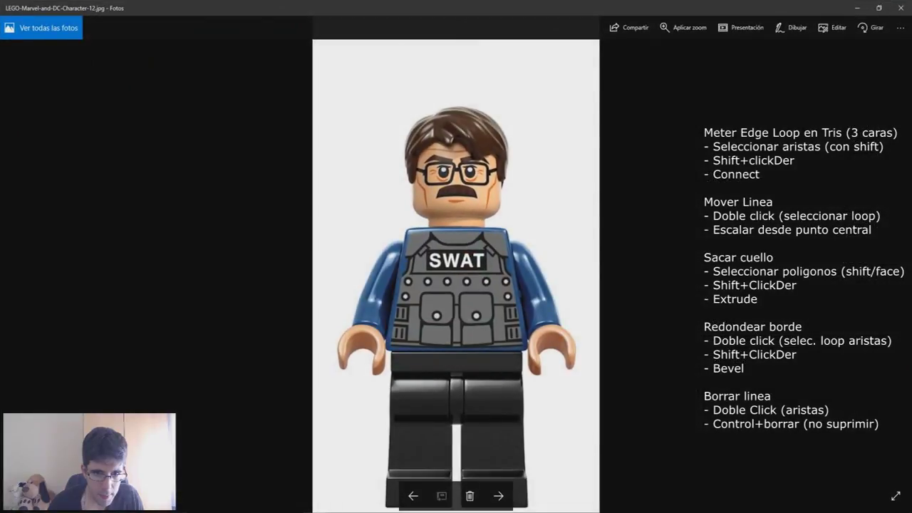
key(alt+Tab)
key(alt+Tab)
key(alt+Tab)
key(r)
drag(457, 282, 460, 283)
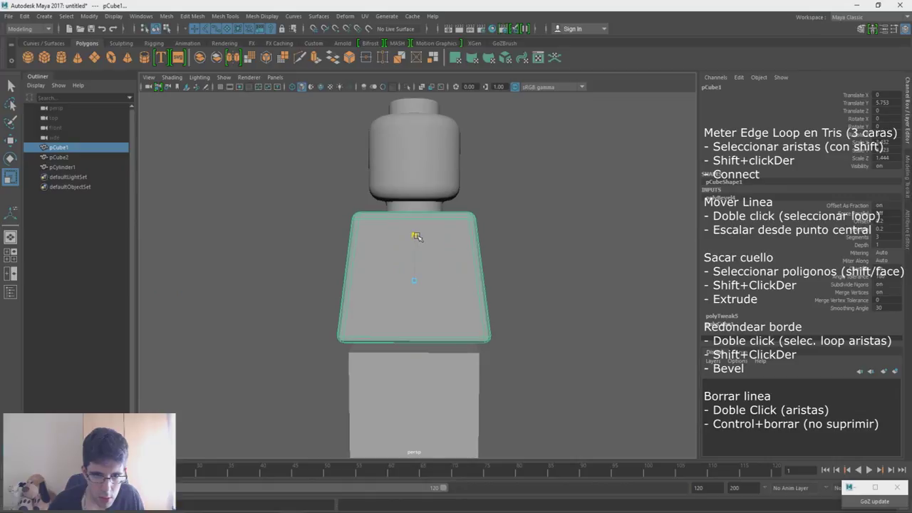
Lower the torso to Translate Y 5.729 and compare its proportions with the reference image
key(w)
drag(415, 245, 416, 248)
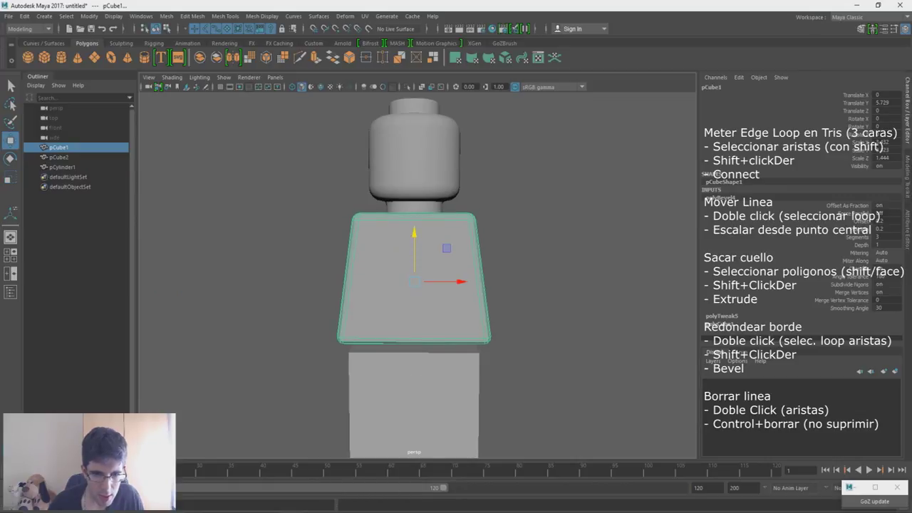
key(alt+Tab)
key(alt+Tab)
alt+drag(434, 306, 492, 331)
alt+drag(535, 354, 557, 301)
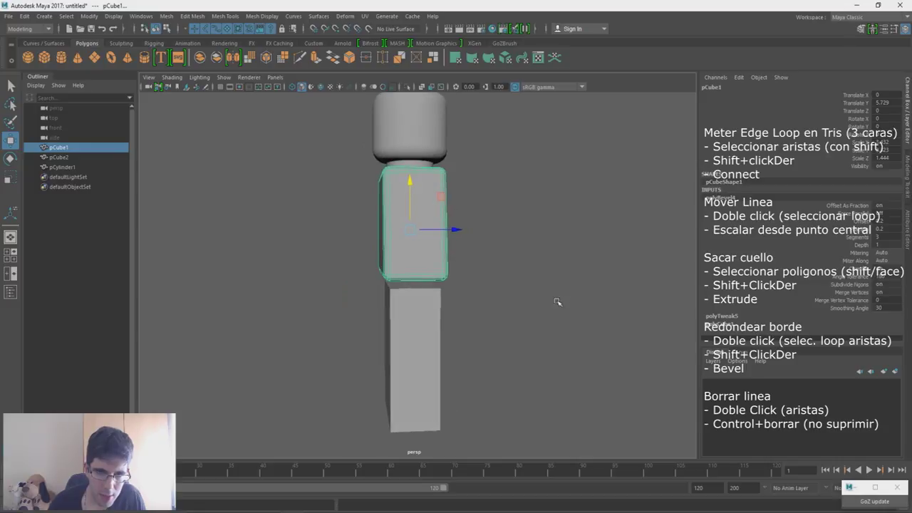
mouse_move(503, 221)
alt+mouse_down()
mouse_move(485, 238)
mouse_move(492, 213)
alt+mouse_up()
Scale the torso's upper vertices inwards in depth so its sides taper towards the neck
right_click(493, 240)
right_drag(492, 246, 471, 236)
drag(483, 241, 345, 317)
alt+drag(419, 289, 339, 240)
key(r)
drag(365, 140, 503, 199)
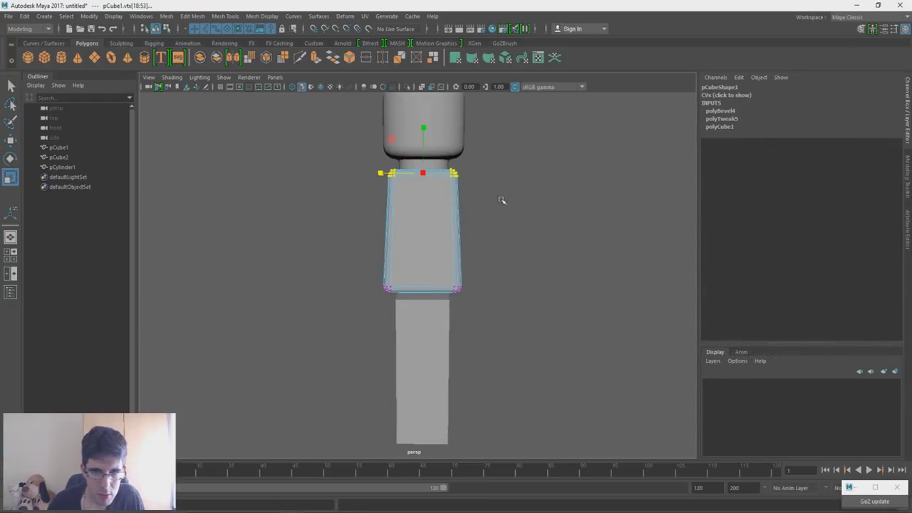
alt+drag(380, 173, 526, 218)
Raise the leg block to Translate Y 2.336 against the torso and widen it along X to nearly match the torso's base
key(F8)
click(462, 292)
alt+drag(509, 275, 494, 279)
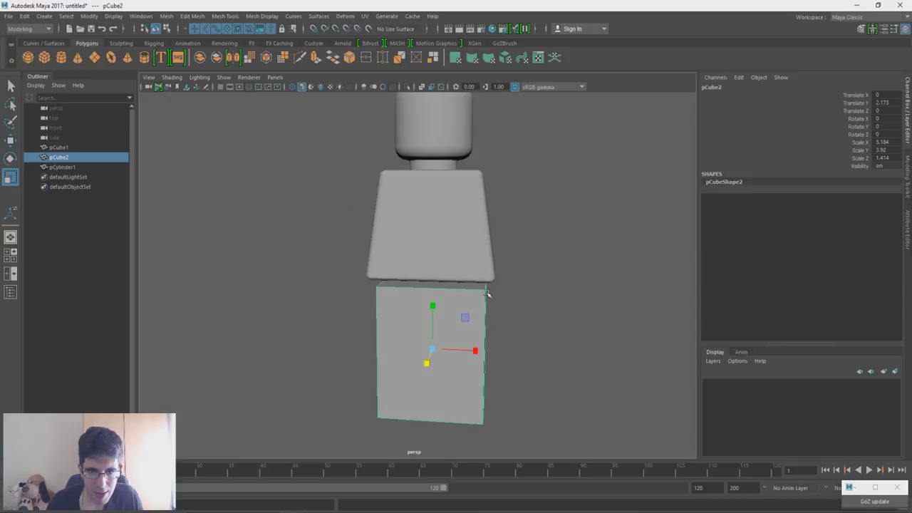
key(w)
drag(432, 306, 433, 301)
key(r)
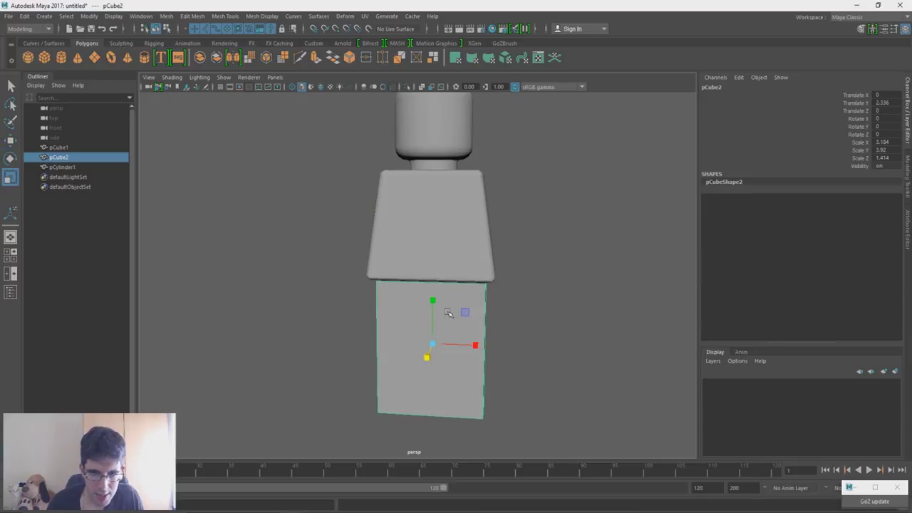
drag(474, 346, 466, 300)
Isolate the torso and head in the viewport and view them without the leg block
click(456, 233)
shift+click(422, 142)
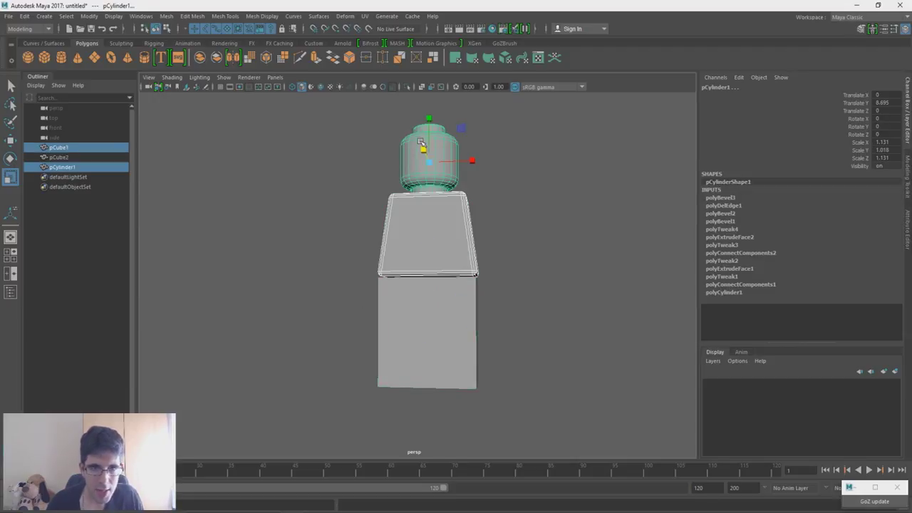
click(405, 87)
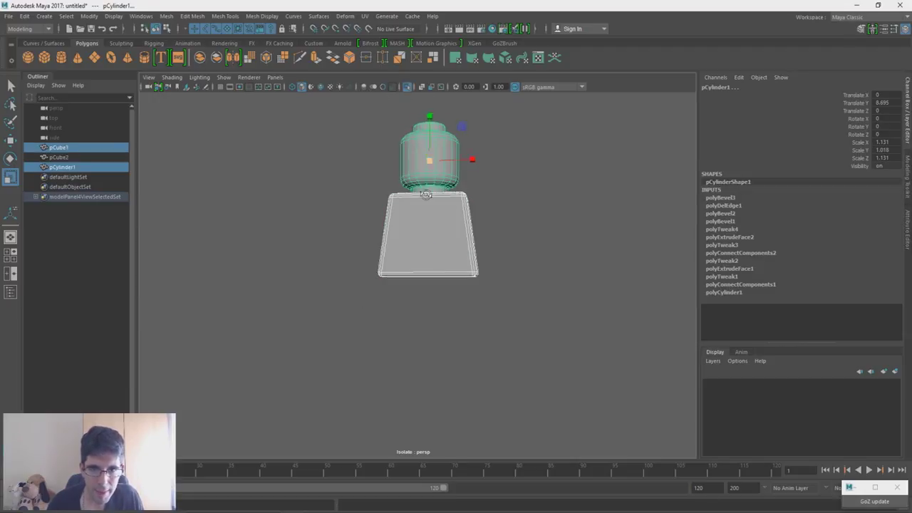
click(545, 187)
scroll(449, 241, up, 3)
alt+middle_drag(448, 242, 421, 340)
alt+drag(422, 341, 402, 318)
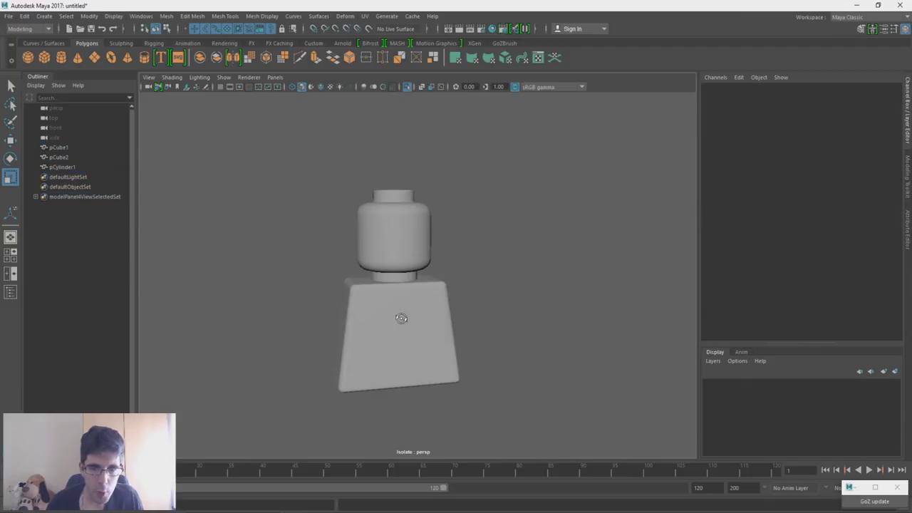
alt+right_drag(401, 318, 435, 361)
alt+drag(435, 360, 500, 349)
Examine the low-poly meshes of the isolated torso and head by selecting each and viewing them from several angles
click(503, 332)
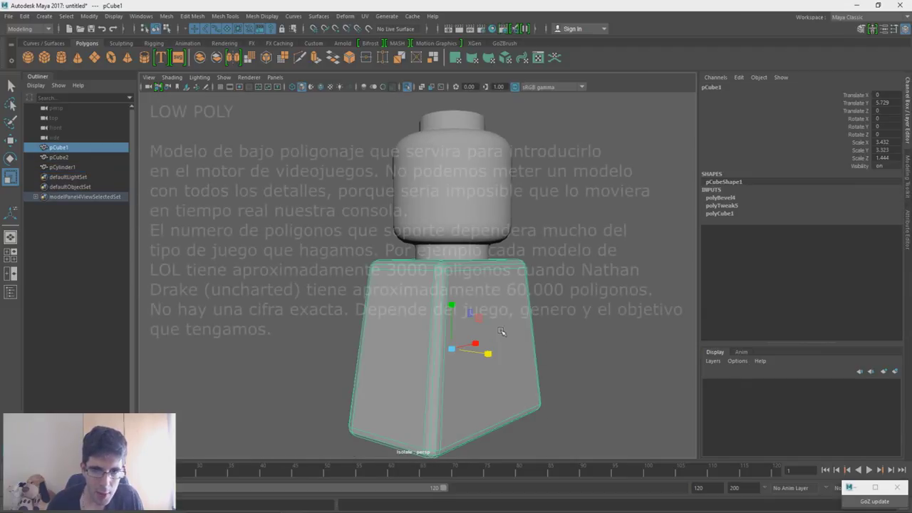
click(483, 230)
mouse_move(487, 313)
alt+mouse_down()
mouse_move(434, 327)
mouse_move(480, 322)
alt+mouse_up()
alt+right_drag(481, 322, 433, 309)
alt+drag(433, 310, 458, 307)
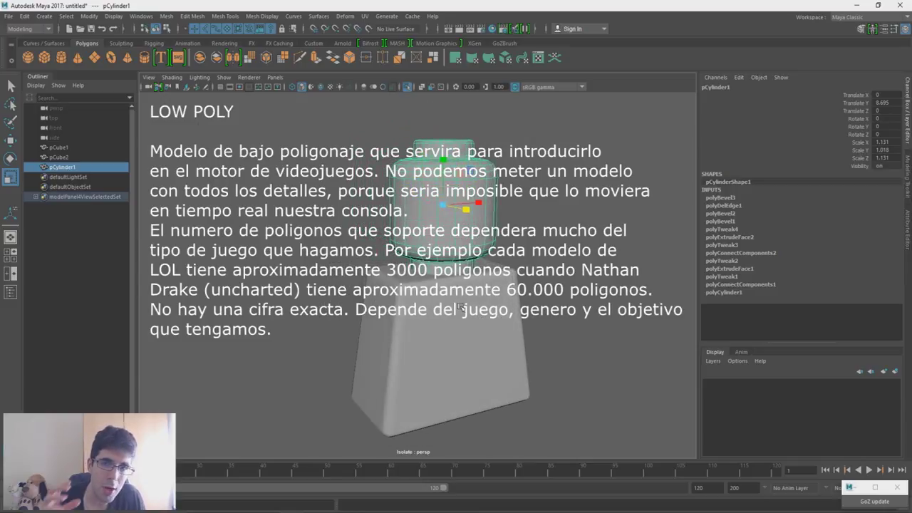
click(460, 307)
click(463, 252)
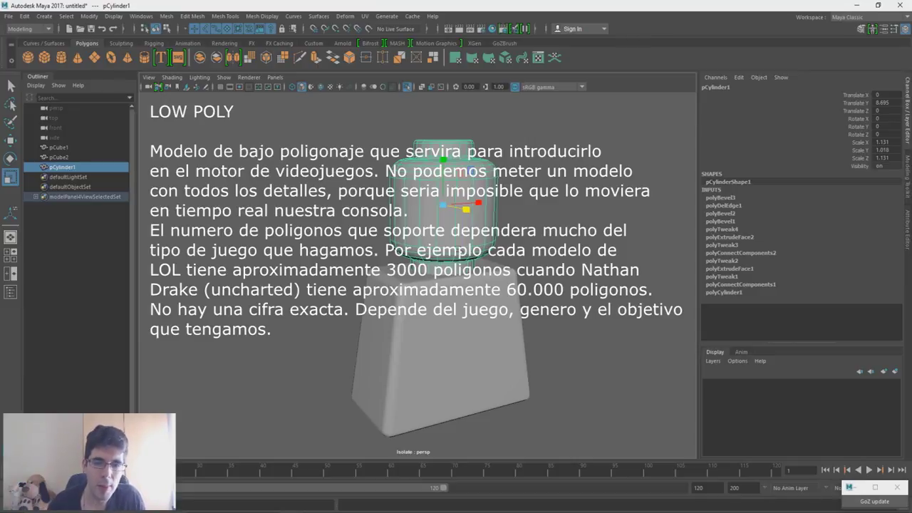
alt+drag(465, 236, 443, 240)
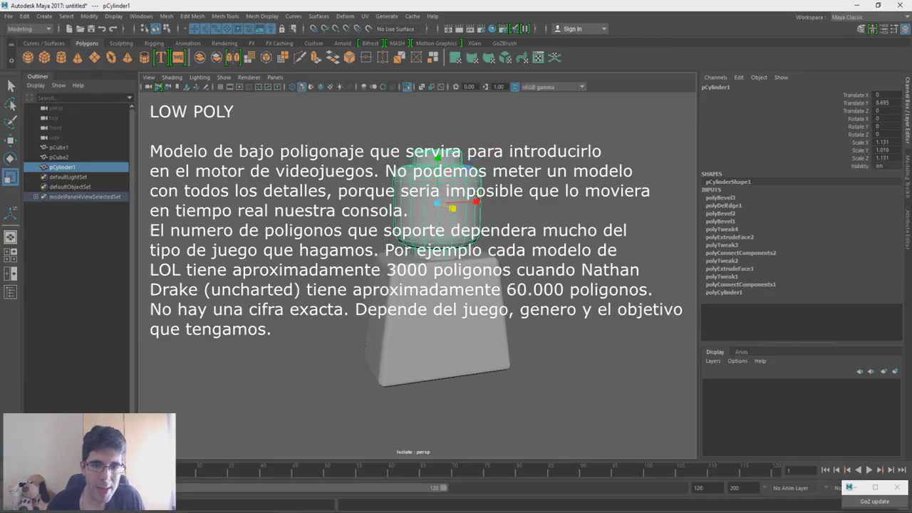